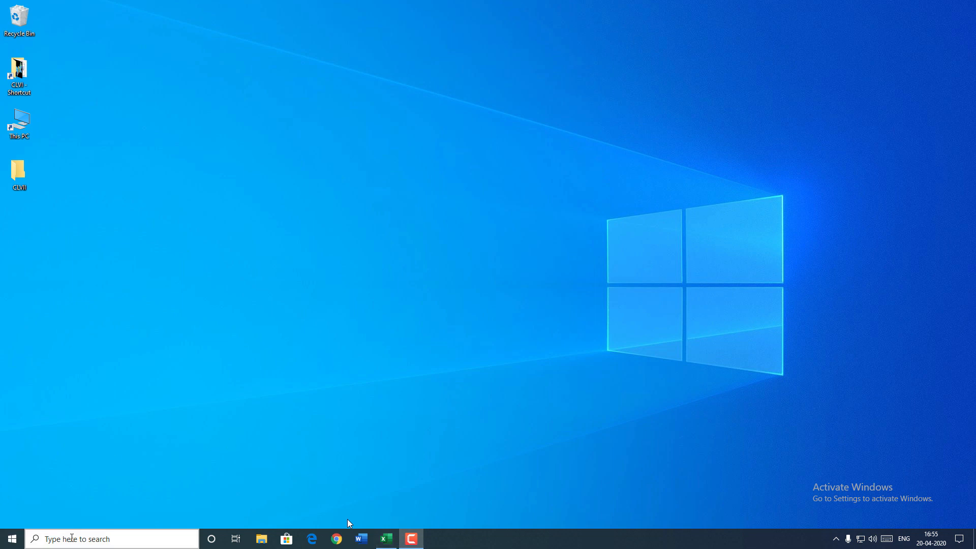
- Search Windows for "excel" and launch Excel
{"action": "left_click", "coordinate": [65, 543]}
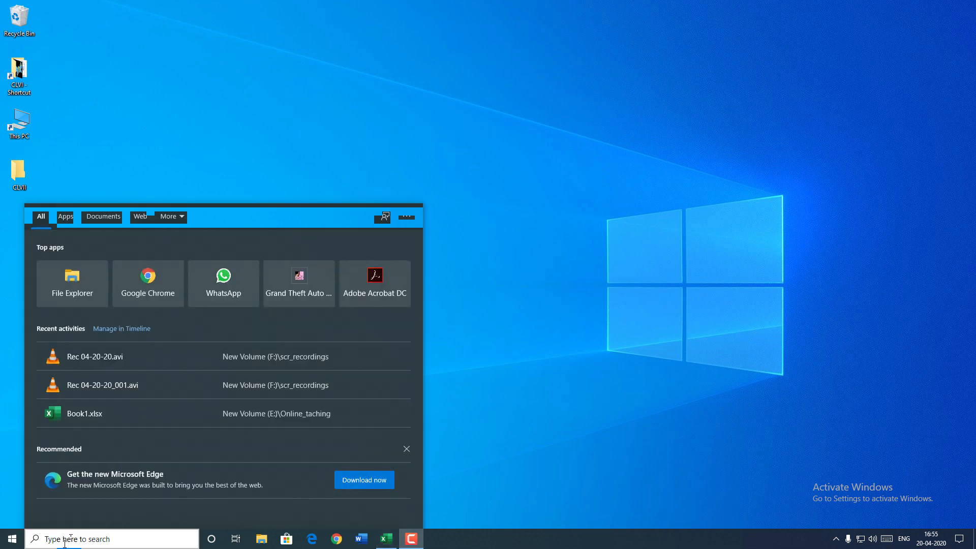
{"action": "left_click", "coordinate": [71, 539]}
{"action": "left_click", "coordinate": [63, 543]}
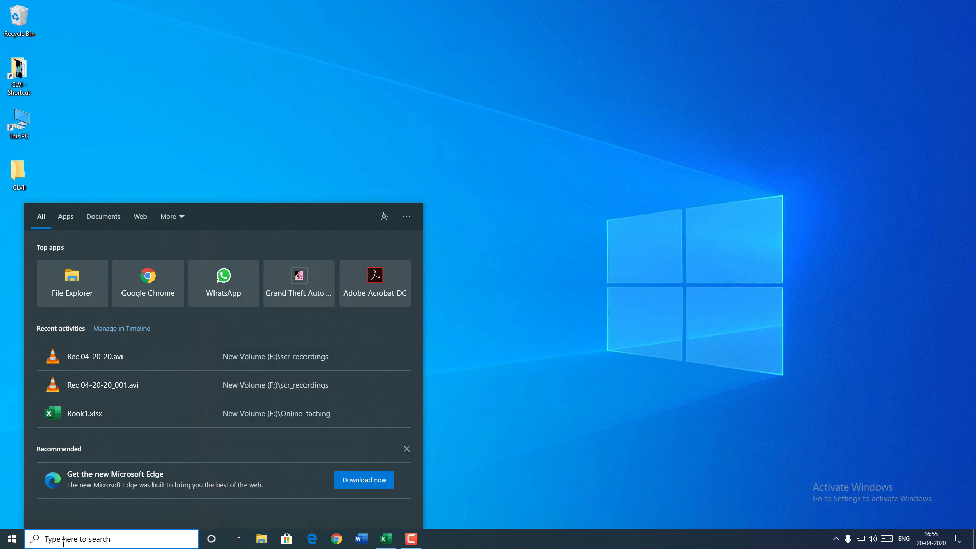
{"action": "type", "text": "excel"}
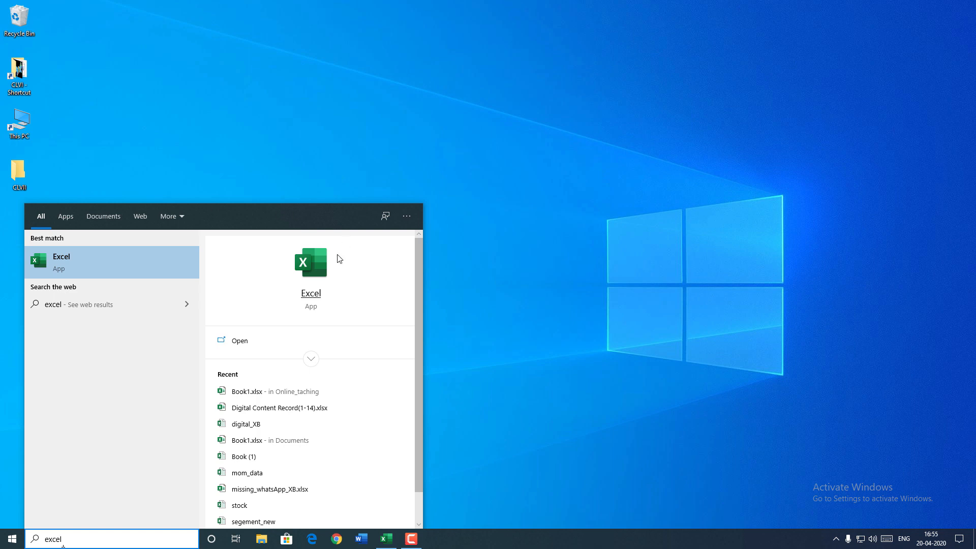
{"action": "left_click", "coordinate": [317, 269]}
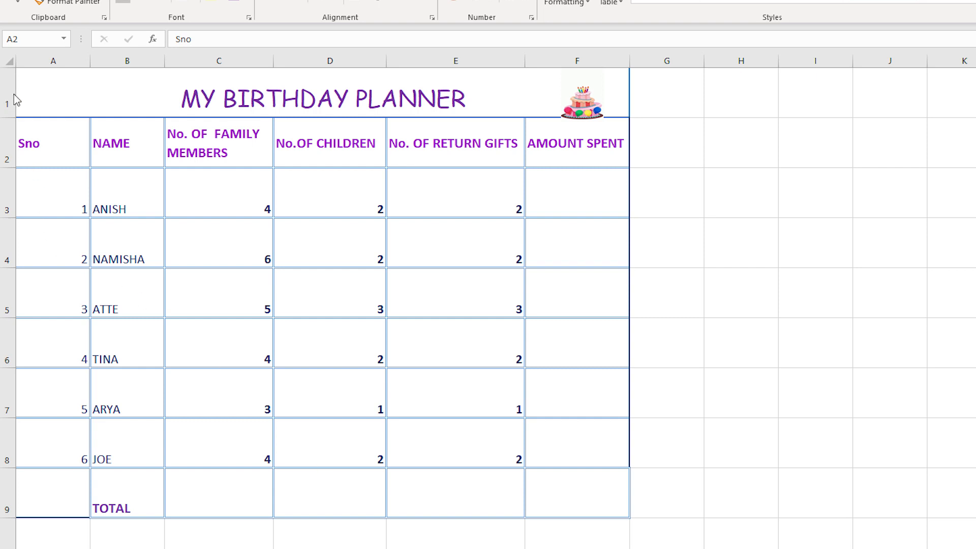
- Check how many rows and columns the finished birthday planner uses, and select the matching range A1:F9 on the blank Sheet4
{"action": "key", "text": "ctrl+shift+End"}
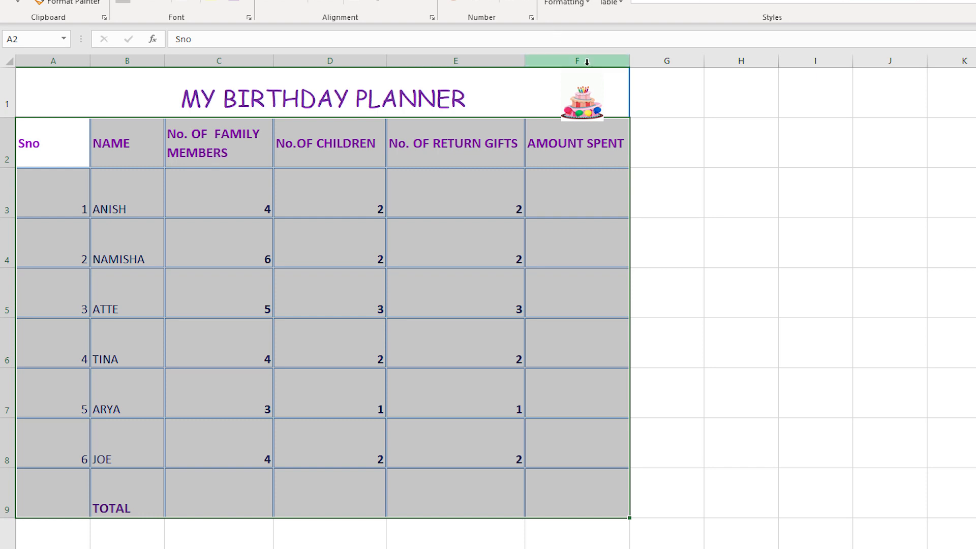
{"action": "left_click", "coordinate": [3, 508]}
{"action": "left_click", "coordinate": [613, 165]}
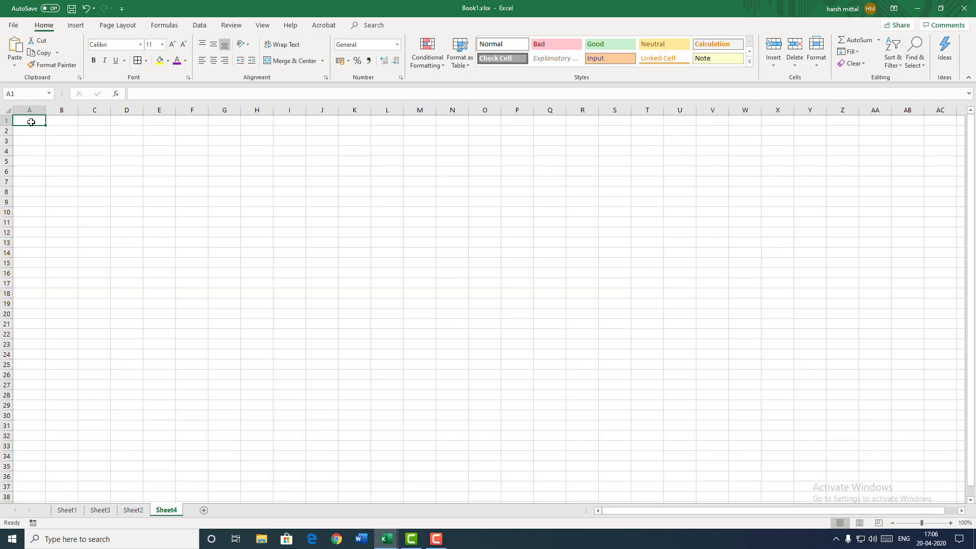
{"action": "left_click_drag", "start_coordinate": [31, 122], "coordinate": [181, 122]}
{"action": "left_click_drag", "start_coordinate": [31, 126], "coordinate": [187, 203]}
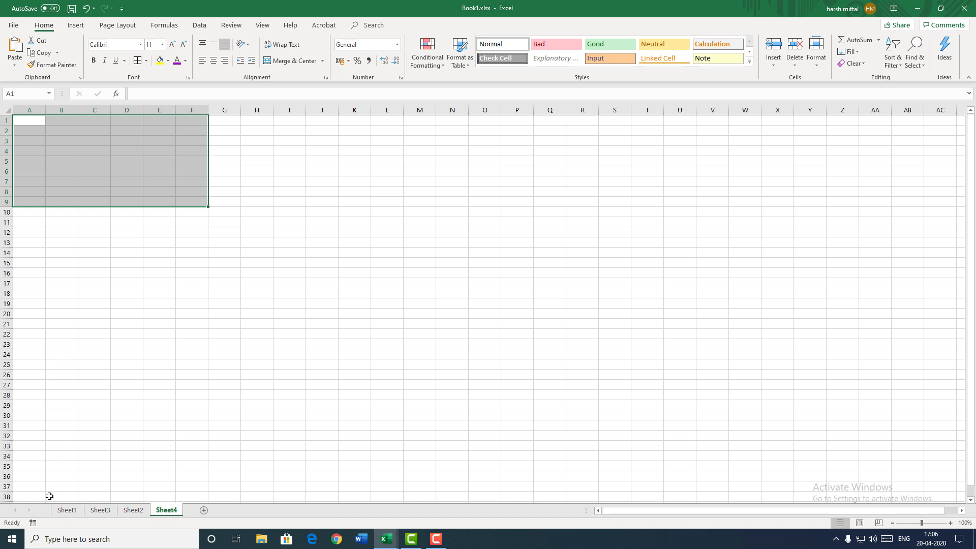
- Check the row height and column width of the birthday planner table on Sheet1
{"action": "left_click", "coordinate": [66, 511]}
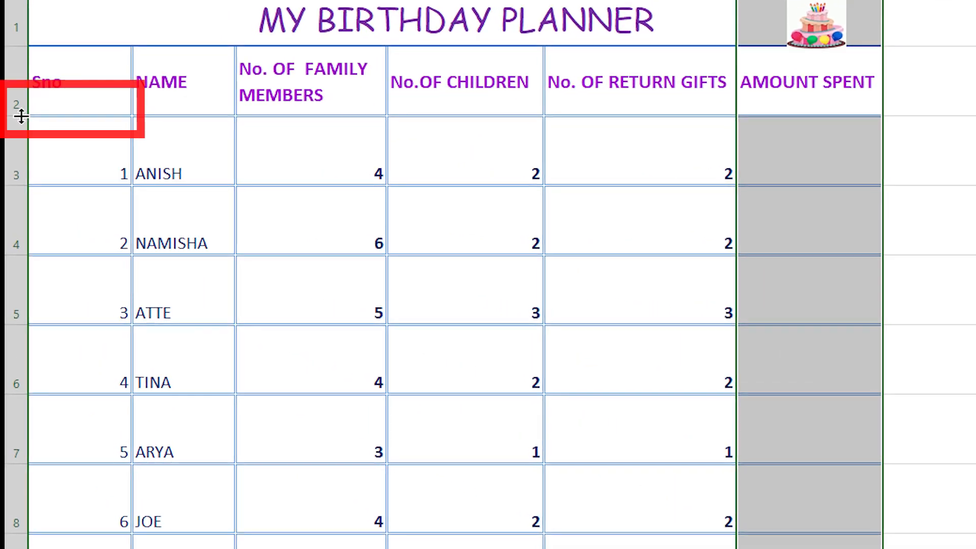
{"action": "left_click", "coordinate": [21, 117]}
{"action": "left_click", "coordinate": [21, 116]}
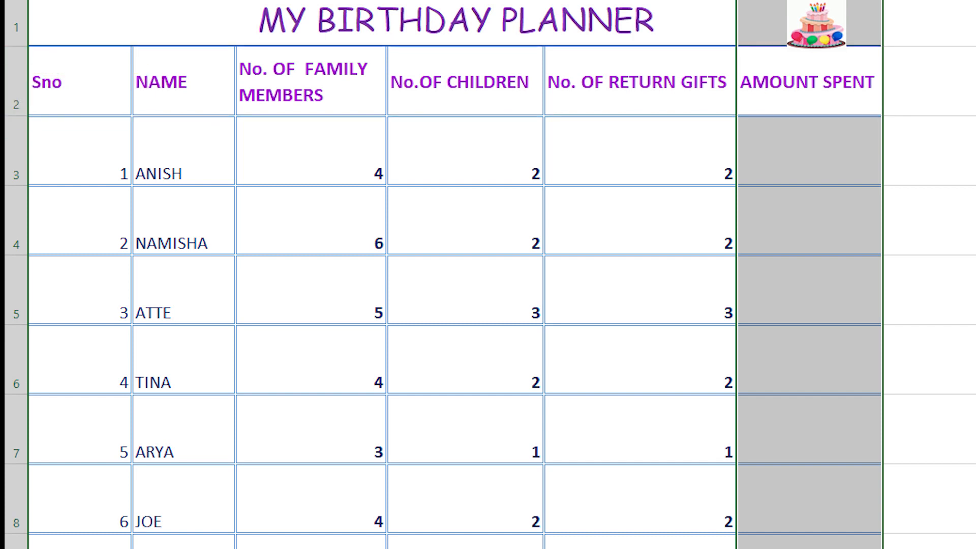
{"action": "left_click", "coordinate": [562, 81]}
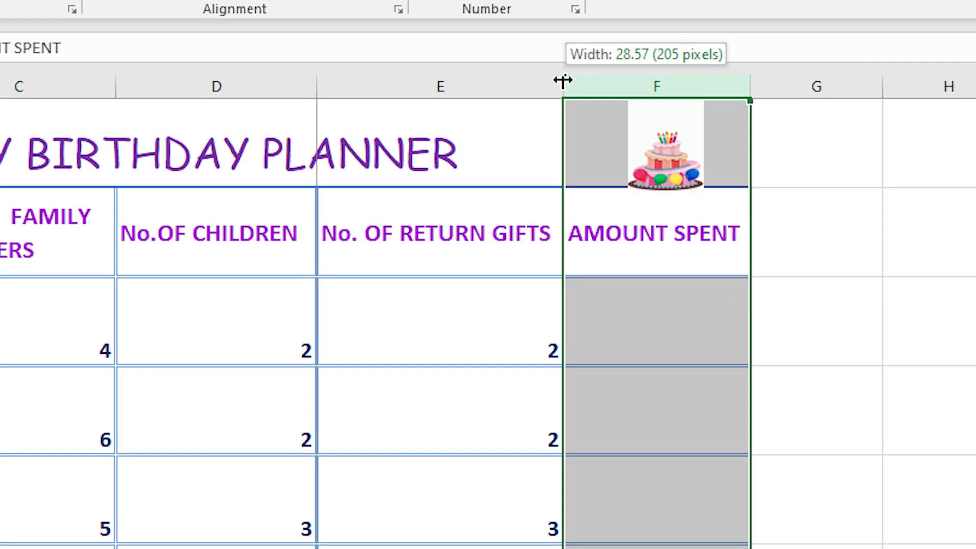
{"action": "left_click", "coordinate": [543, 93]}
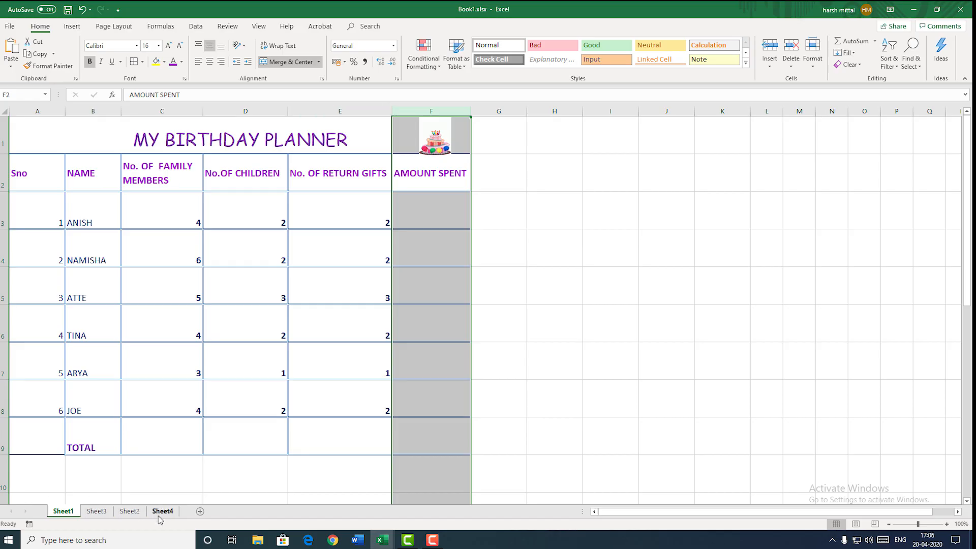
- Return to Sheet4 and set the row height of the selected range A1:F9 to 55.5
{"action": "left_click", "coordinate": [161, 513]}
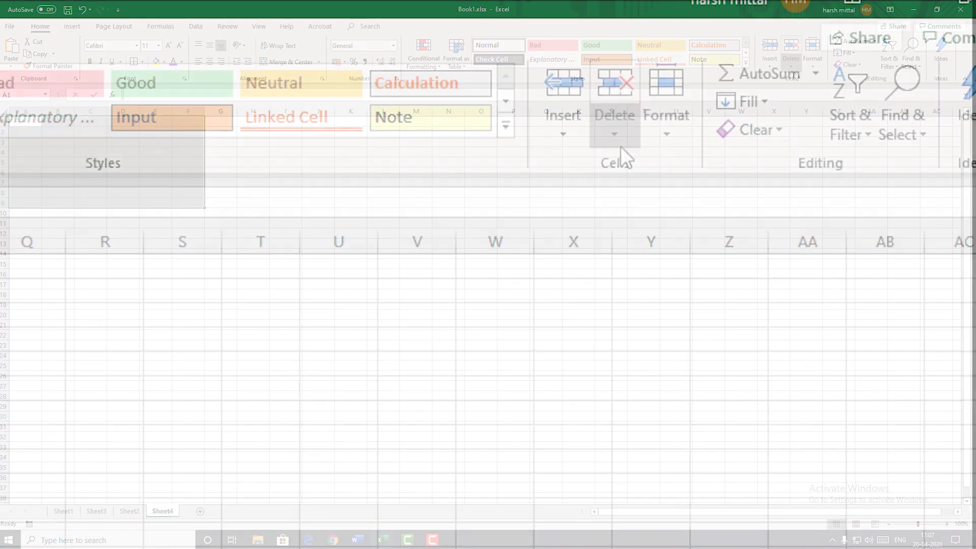
{"action": "left_click", "coordinate": [690, 144]}
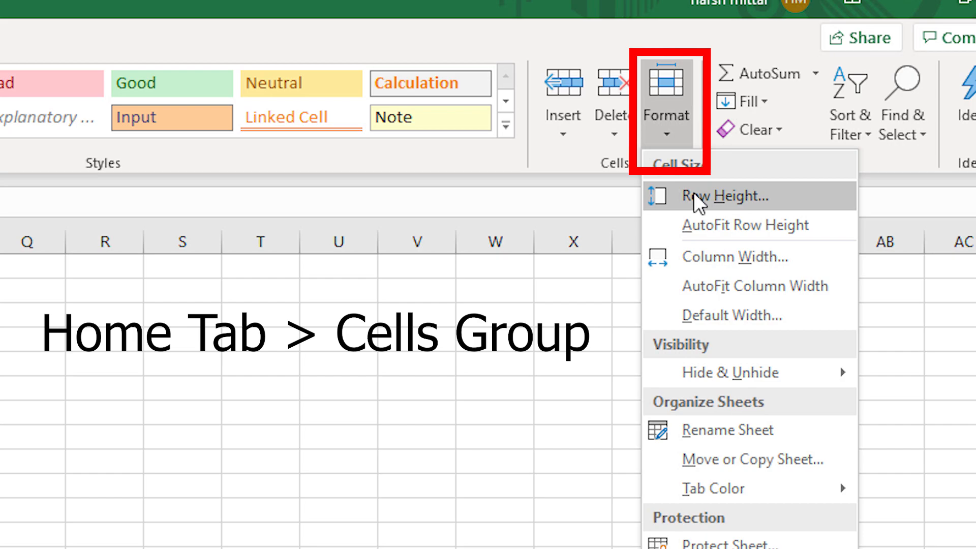
{"action": "left_click", "coordinate": [693, 195]}
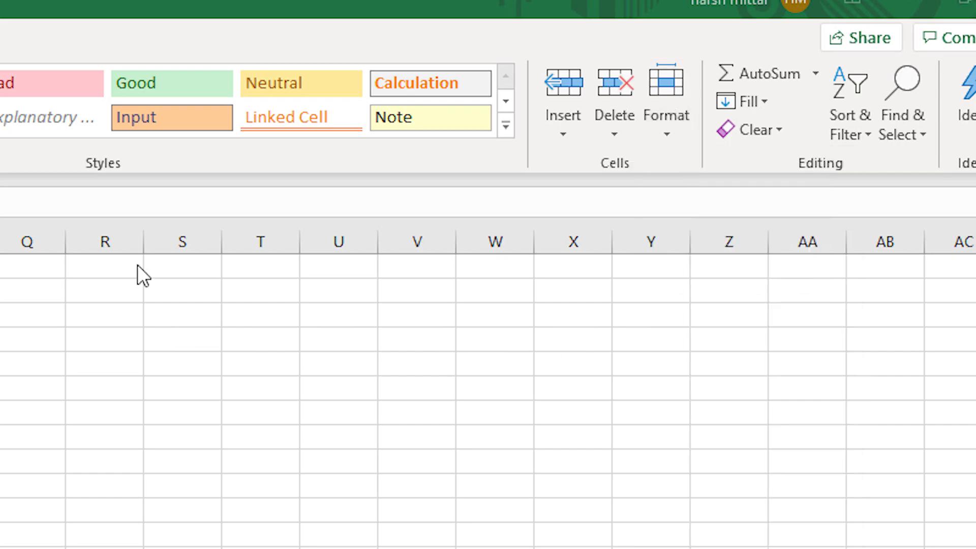
{"action": "type", "text": "55"}
{"action": "key", "text": "BackSpace"}
{"action": "key", "text": "BackSpace"}
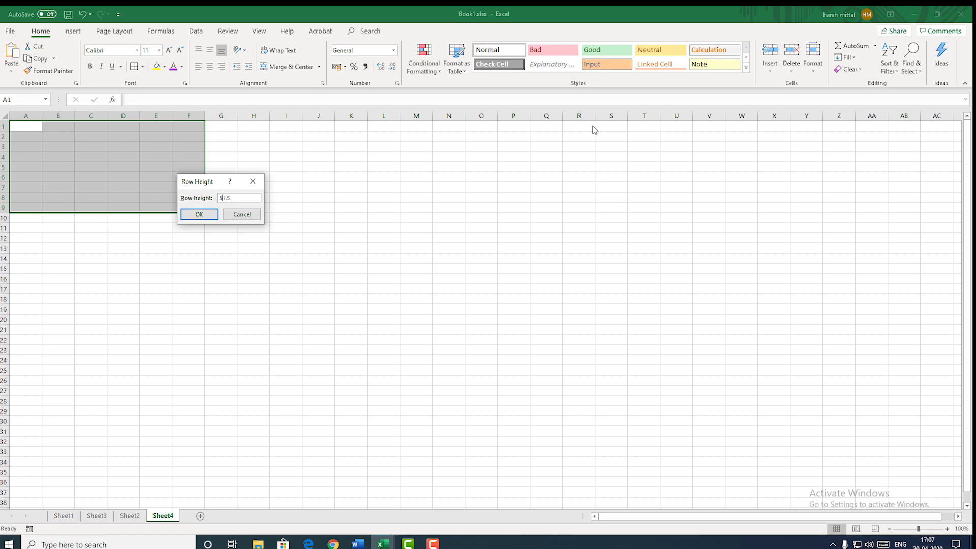
{"action": "type", "text": "5"}
{"action": "key", "text": "Return"}
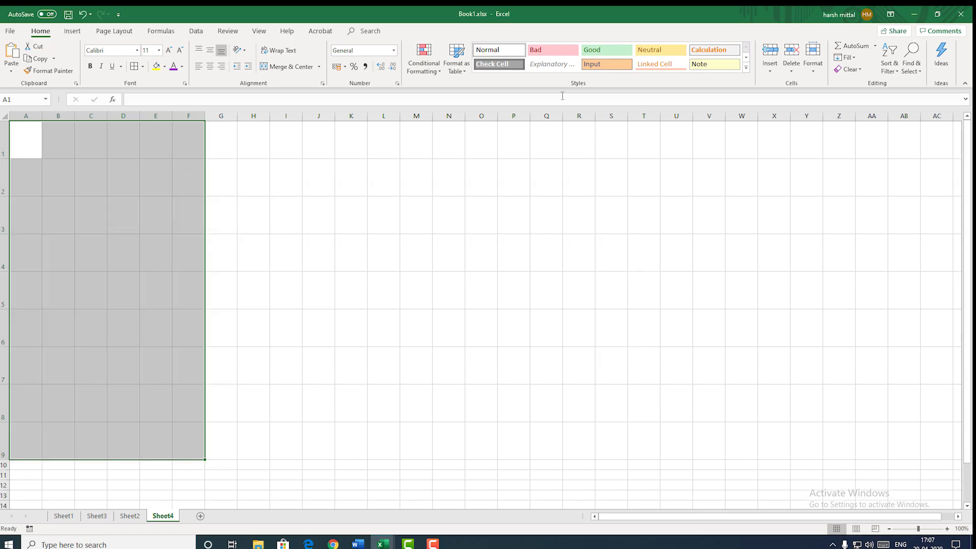
- Set the column width of the selected range A1:F9 to 25
{"action": "left_click", "coordinate": [813, 76]}
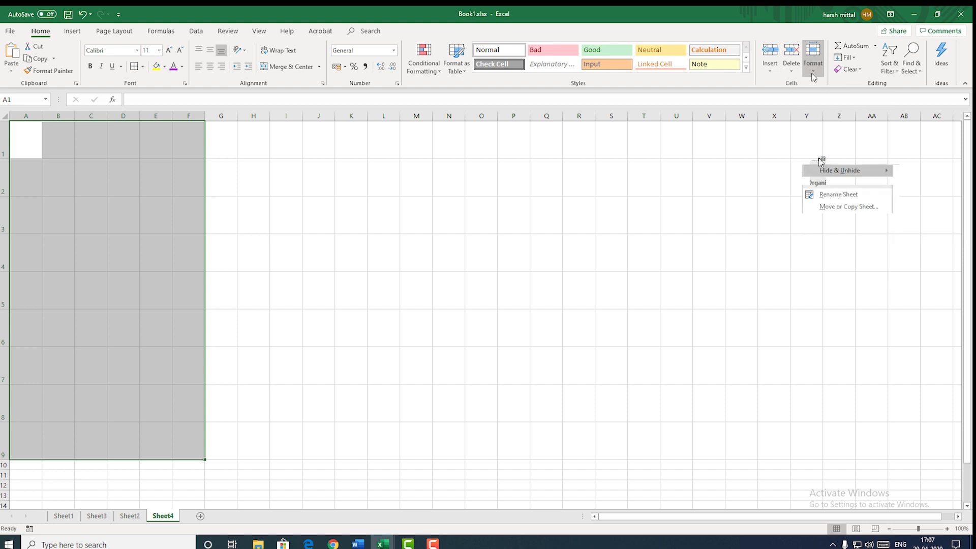
{"action": "left_click", "coordinate": [823, 123]}
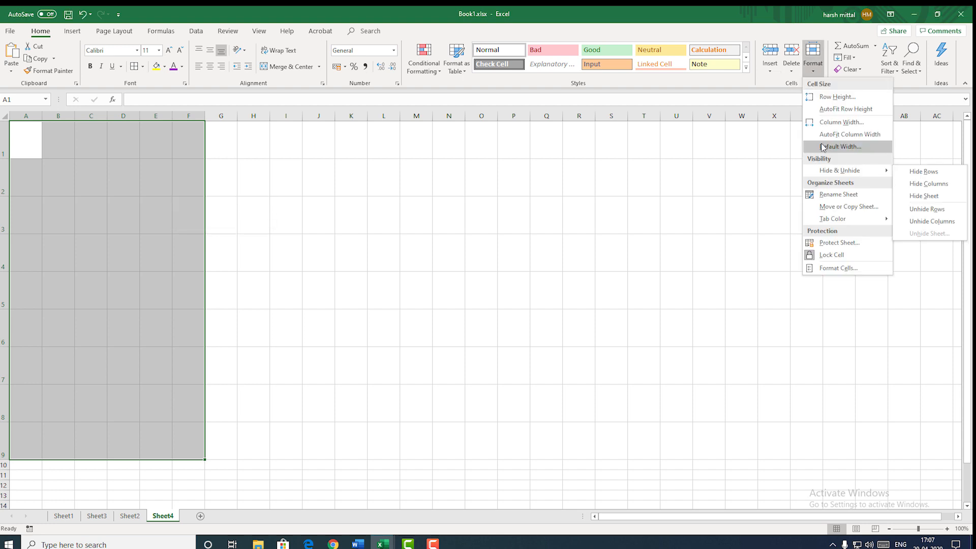
{"action": "left_click", "coordinate": [823, 123]}
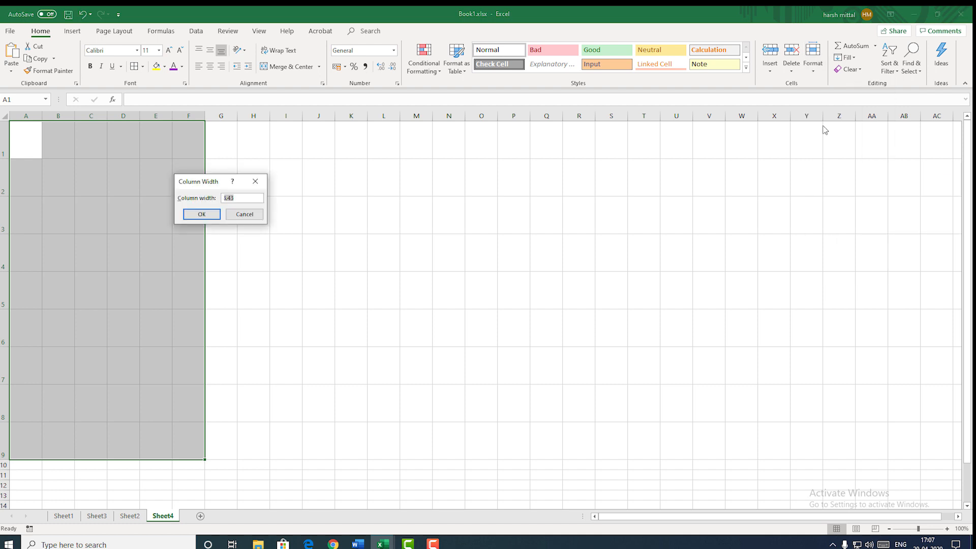
{"action": "type", "text": "25"}
{"action": "key", "text": "Return"}
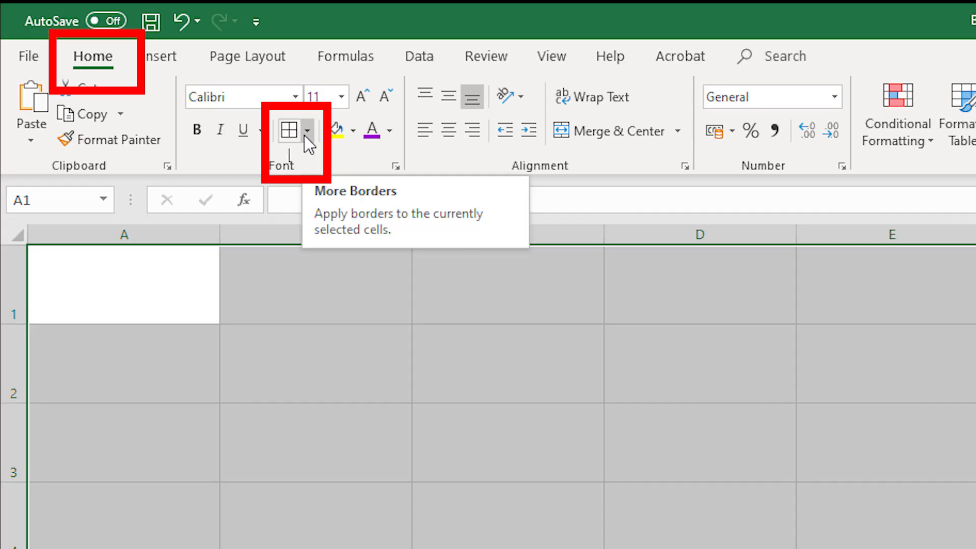
- Open the detailed border settings for the selected range and choose a thick solid line in dark blue
{"action": "left_click", "coordinate": [305, 136]}
{"action": "left_click", "coordinate": [305, 136]}
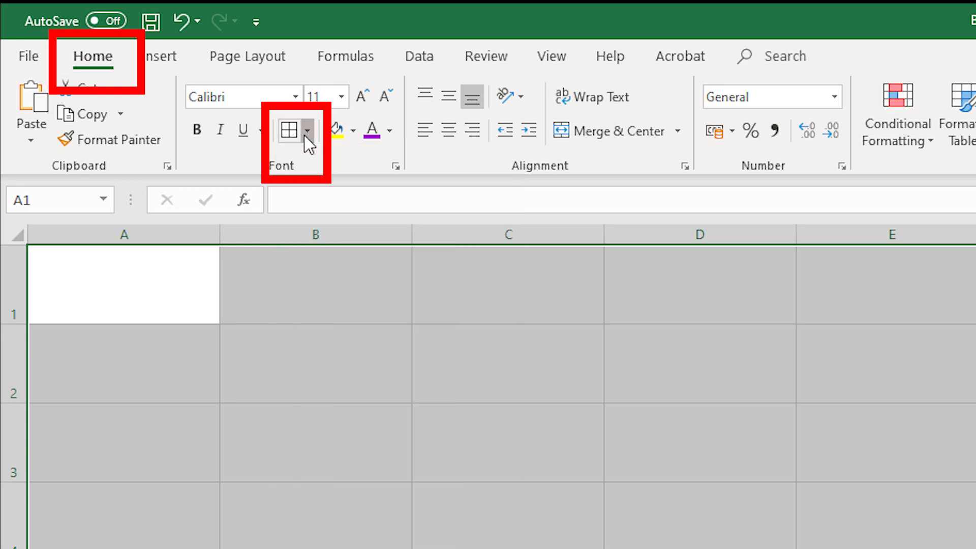
{"action": "left_click", "coordinate": [305, 135]}
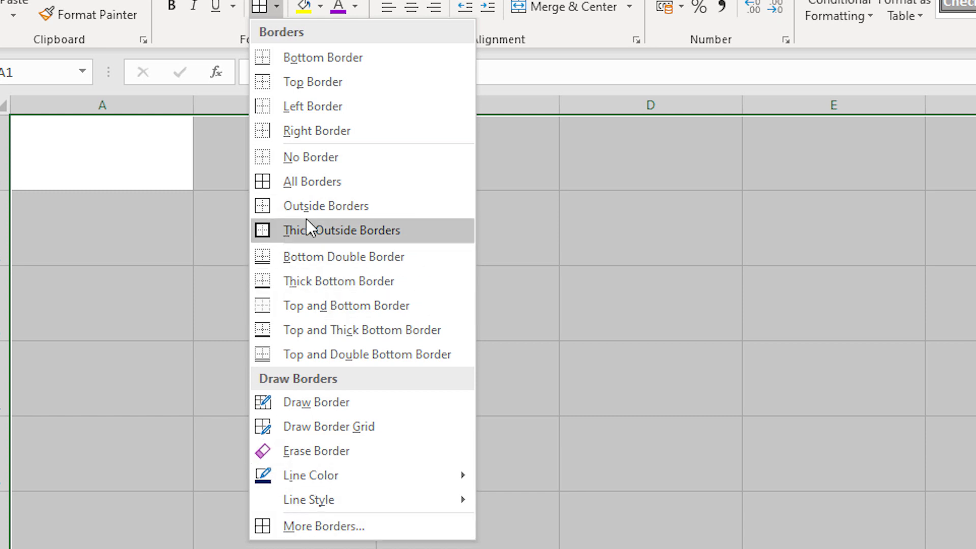
{"action": "left_click", "coordinate": [305, 526]}
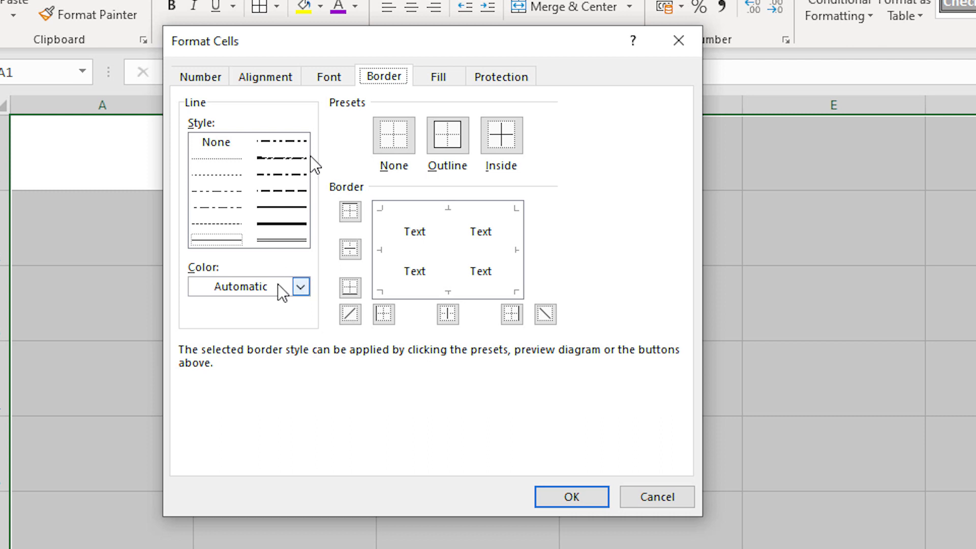
{"action": "left_click", "coordinate": [280, 224]}
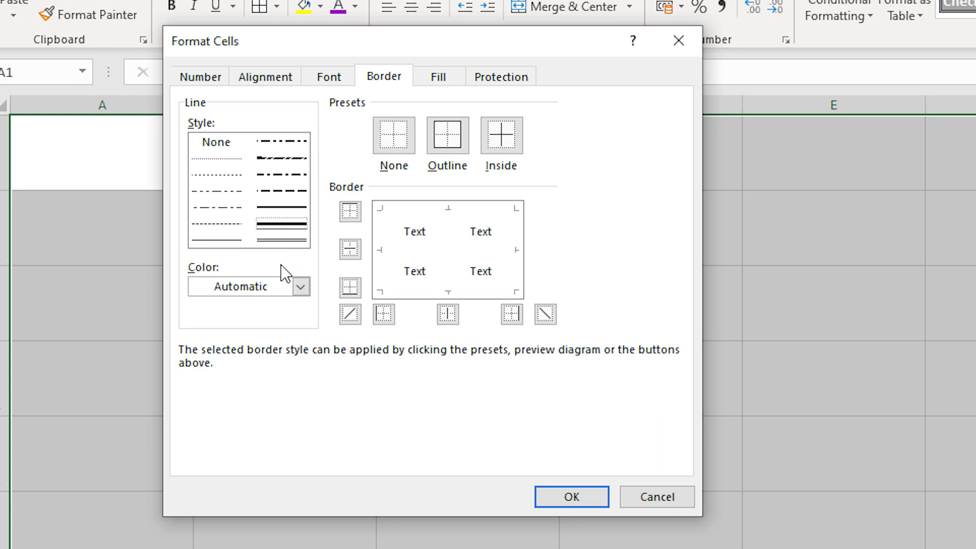
{"action": "left_click", "coordinate": [301, 286]}
{"action": "left_click", "coordinate": [258, 376]}
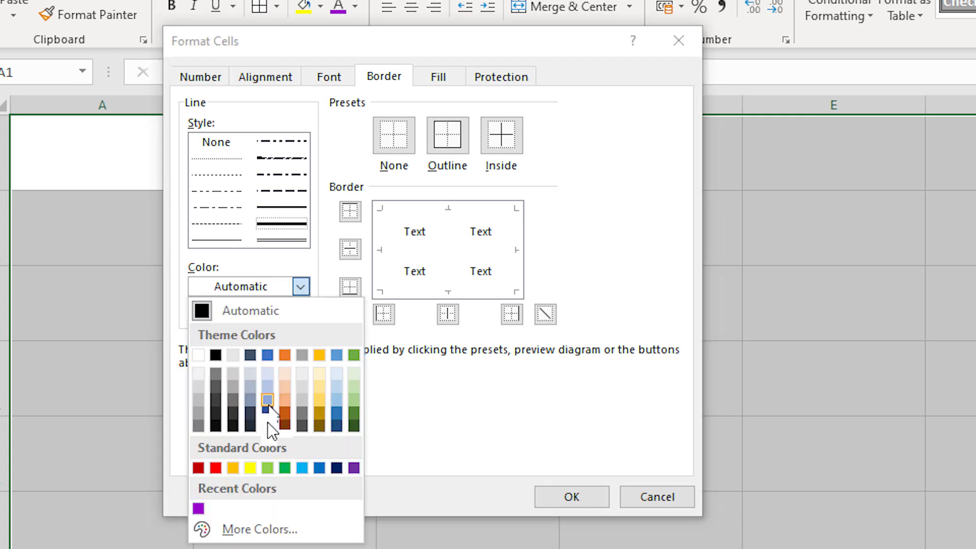
{"action": "left_click", "coordinate": [268, 422]}
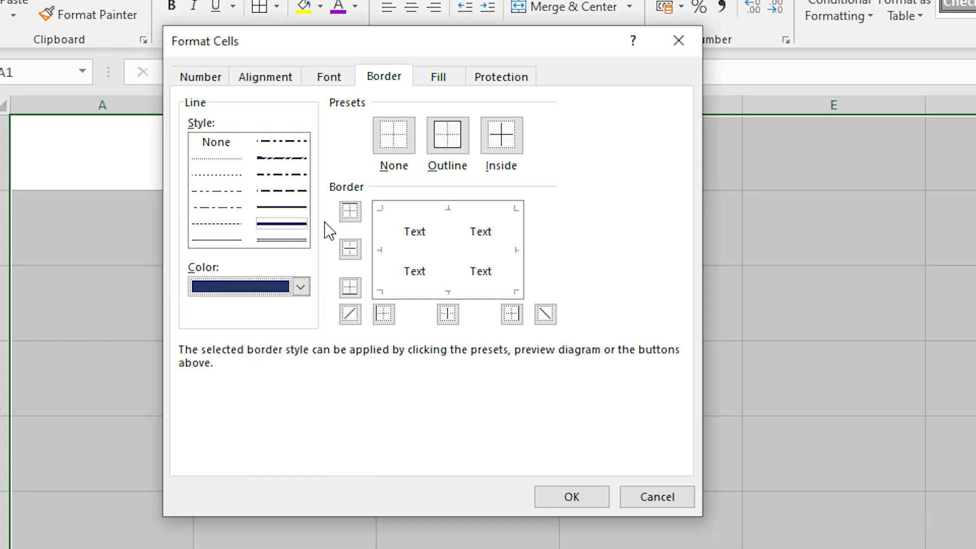
- Apply the chosen line to the top, bottom, left and right outer edges of A1:F9
{"action": "left_click", "coordinate": [348, 211]}
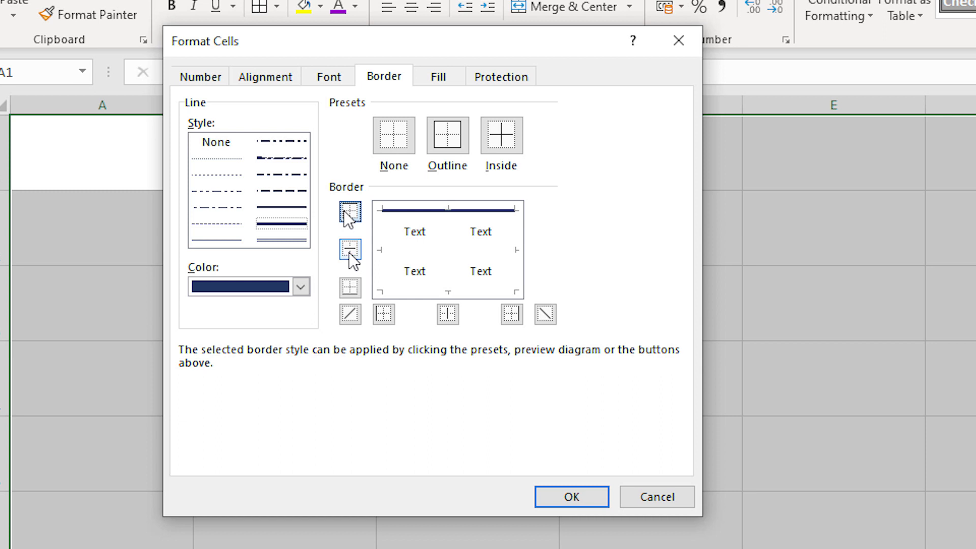
{"action": "left_click", "coordinate": [349, 286]}
{"action": "double_click", "coordinate": [350, 286]}
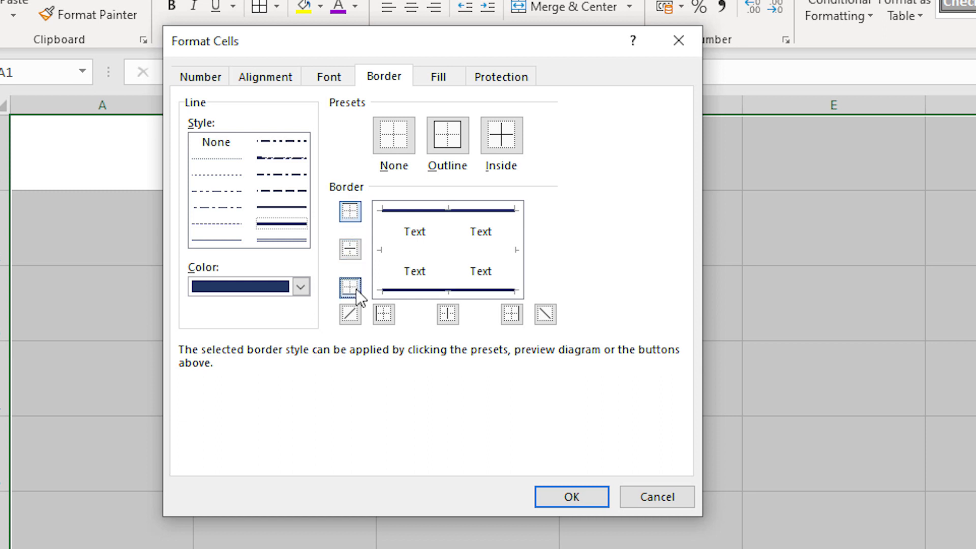
{"action": "left_click", "coordinate": [383, 315]}
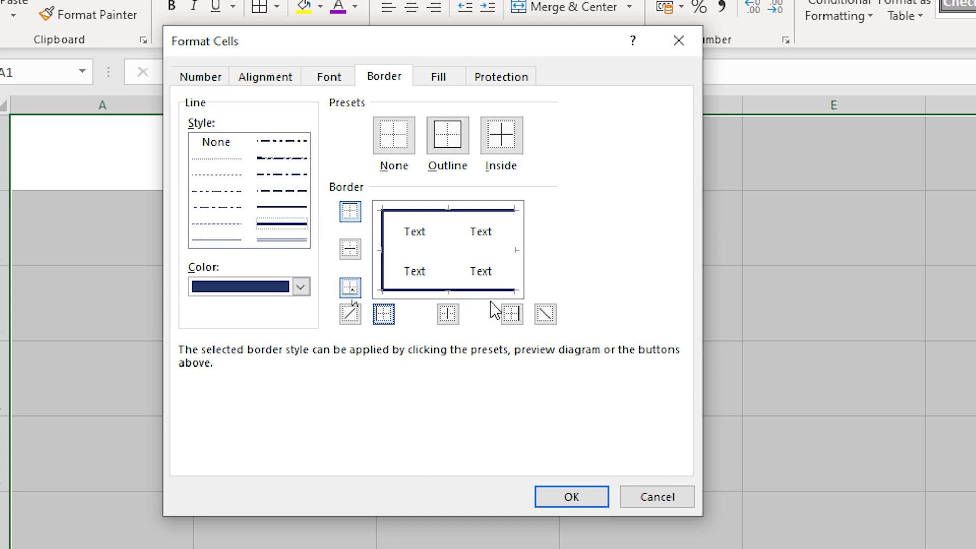
{"action": "left_click", "coordinate": [512, 315]}
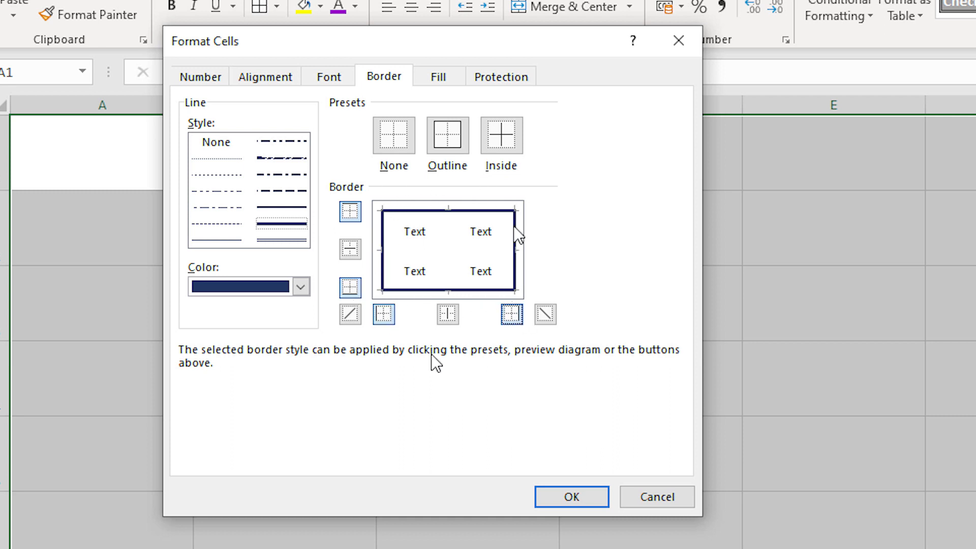
{"action": "left_click", "coordinate": [571, 497]}
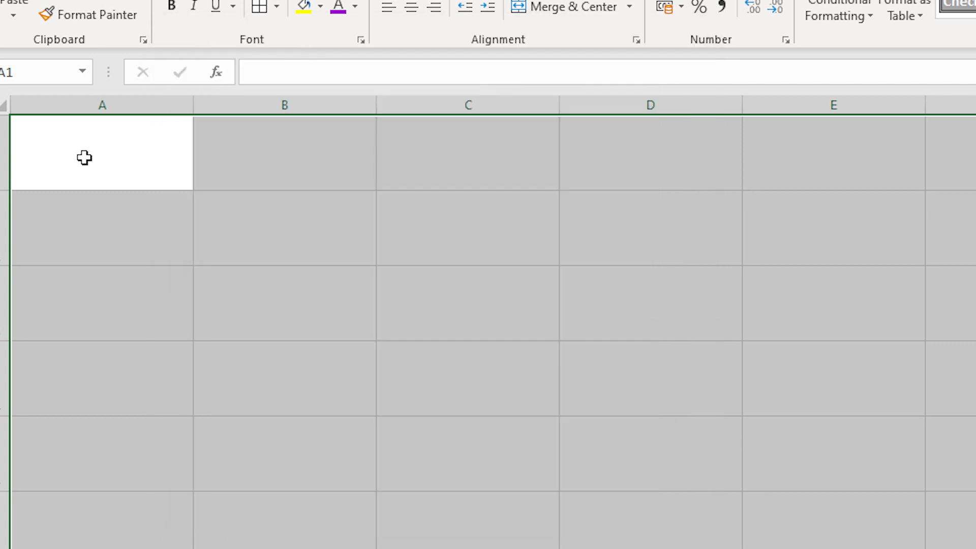
- Enter the headings "S.No", "Name" and "No.of family Members" in cells A2 to C2
{"action": "key", "text": "Down"}
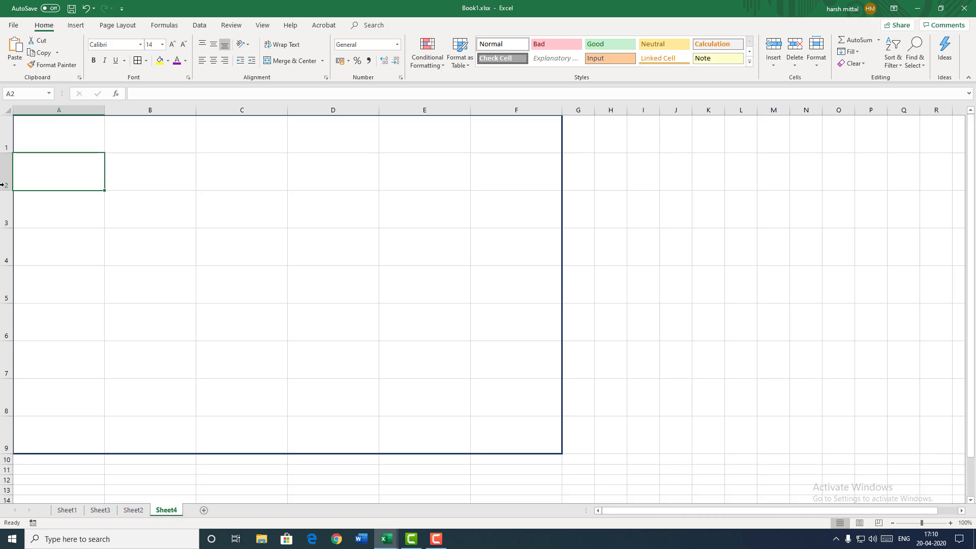
{"action": "type", "text": "S.No"}
{"action": "key", "text": "Tab"}
{"action": "type", "text": "Name"}
{"action": "key", "text": "Tab"}
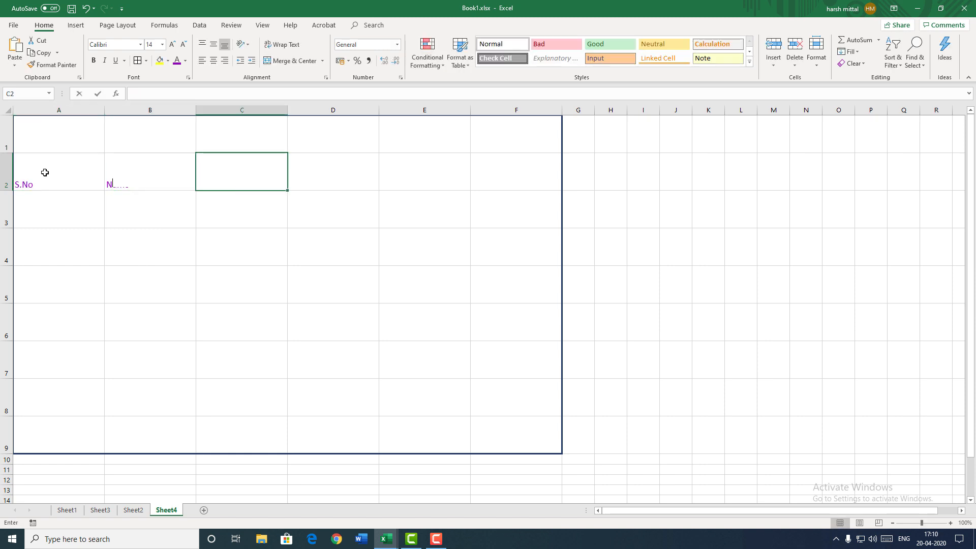
{"action": "type", "text": "No.o"}
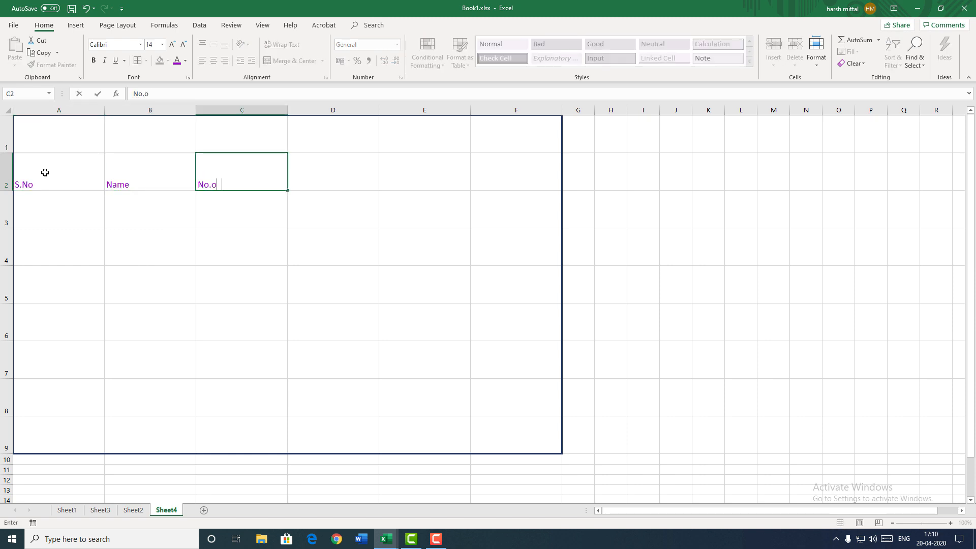
{"action": "type", "text": "f family Members"}
{"action": "key", "text": "Tab"}
- Enter the headings "No. of children in the family", "No. of Return Gifts" and "Amount Spent" in cells D2 to F2
{"action": "type", "text": "No. of"}
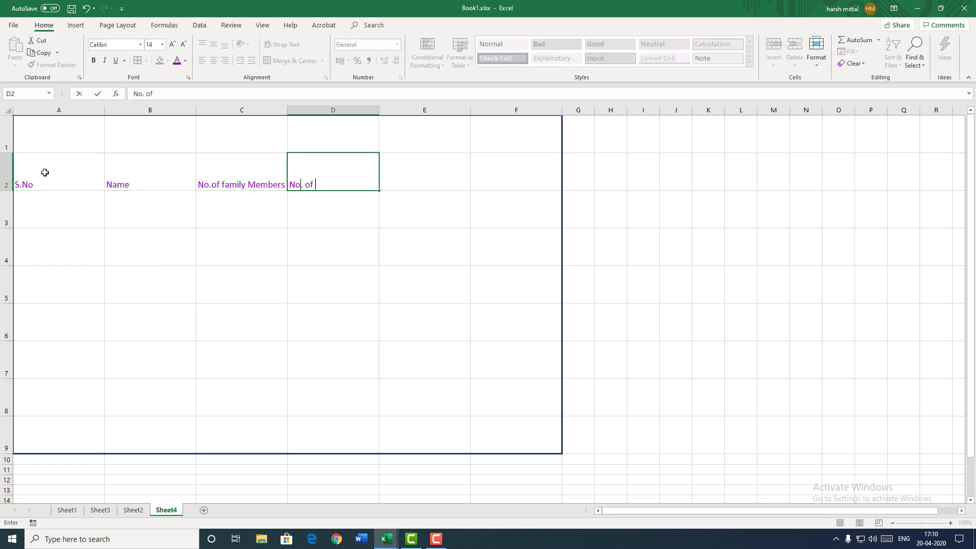
{"action": "type", "text": " children in the family"}
{"action": "key", "text": "Tab"}
{"action": "type", "text": "No. of Return Gifts"}
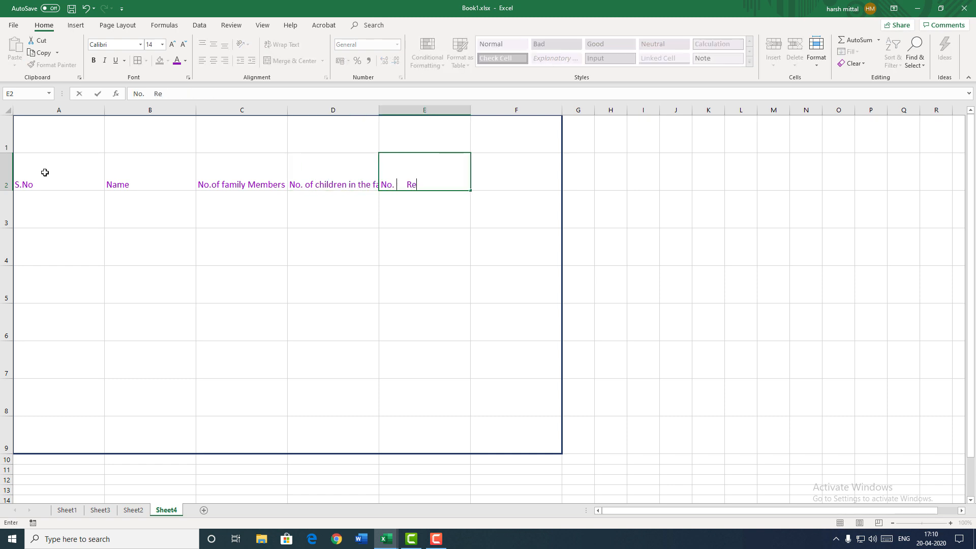
{"action": "key", "text": "Tab"}
{"action": "type", "text": "Amount Spent"}
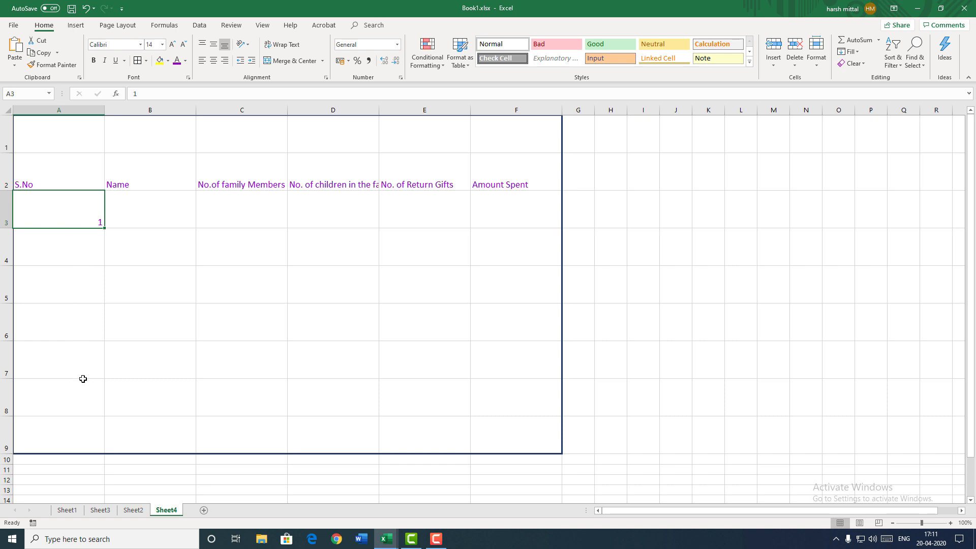
- Enter serial number 2 in A4 and extend the series from A3:A4 down to 6 in A8
{"action": "left_click", "coordinate": [90, 243]}
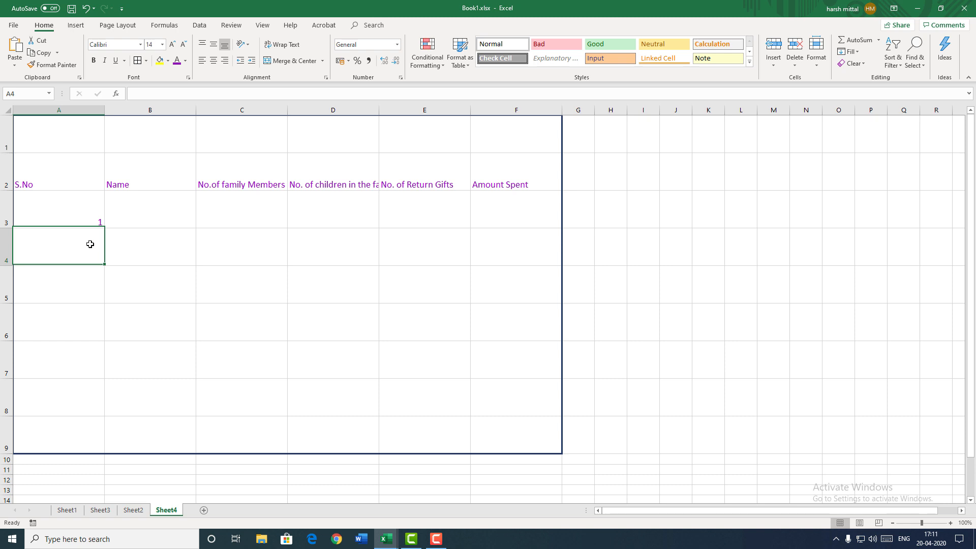
{"action": "type", "text": "2"}
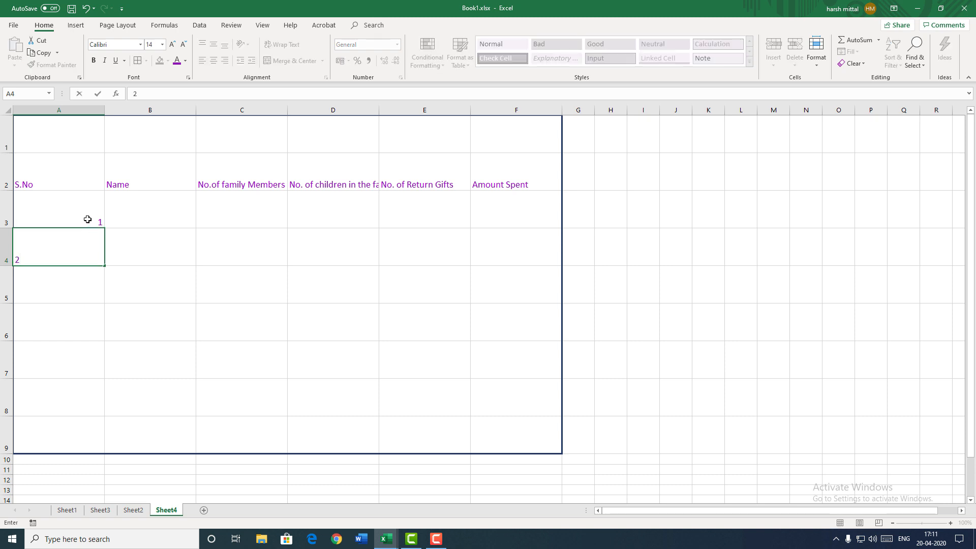
{"action": "left_click", "coordinate": [88, 218]}
{"action": "left_click_drag", "start_coordinate": [88, 217], "coordinate": [99, 257]}
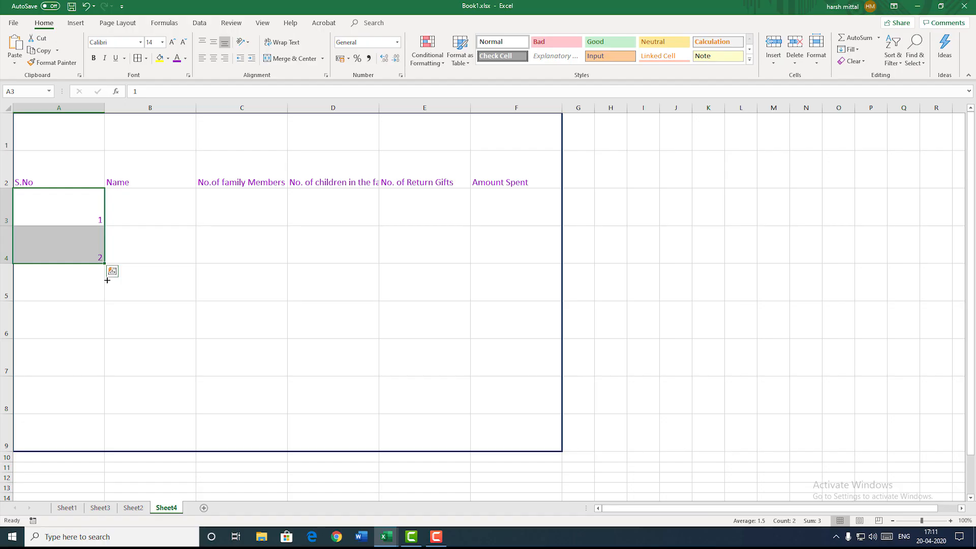
{"action": "left_click_drag", "start_coordinate": [104, 263], "coordinate": [110, 419]}
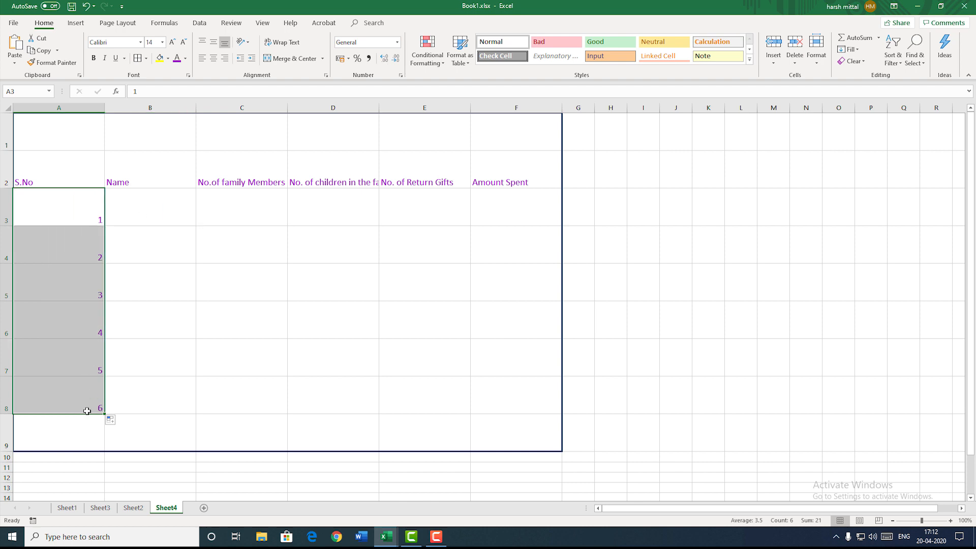
- Wrap the text of the headings in A2:F2 and align them vertically to the middle
{"action": "left_click", "coordinate": [141, 215]}
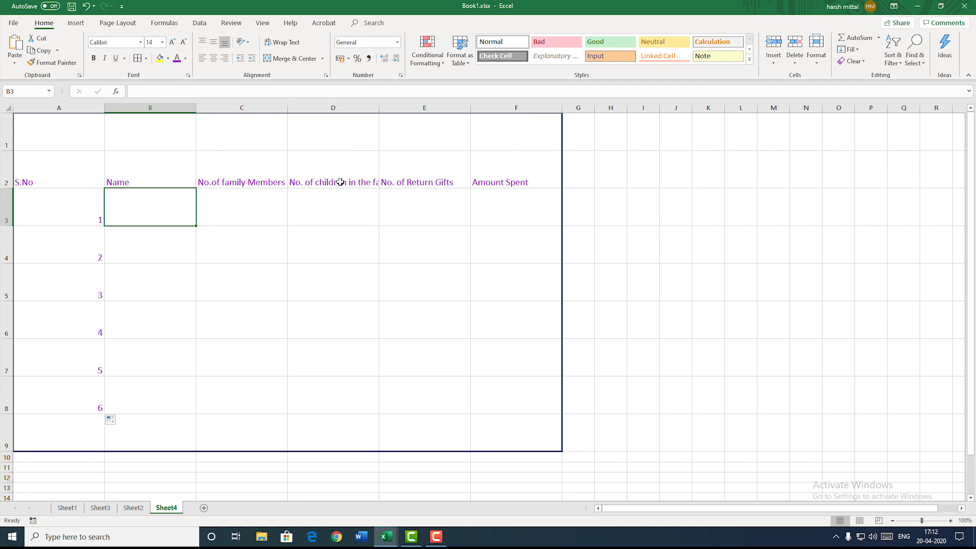
{"action": "left_click", "coordinate": [37, 181]}
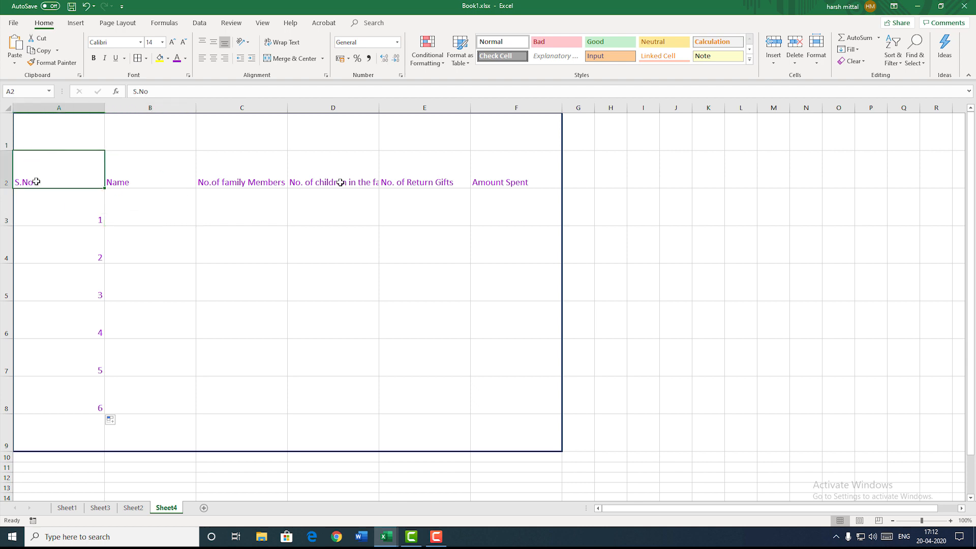
{"action": "left_click_drag", "start_coordinate": [37, 181], "coordinate": [491, 171]}
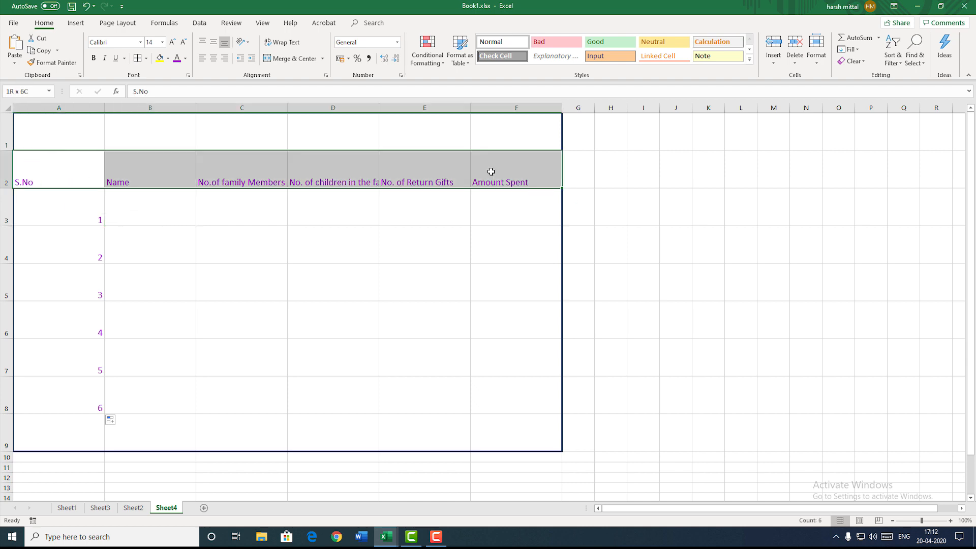
{"action": "right_click", "coordinate": [490, 172]}
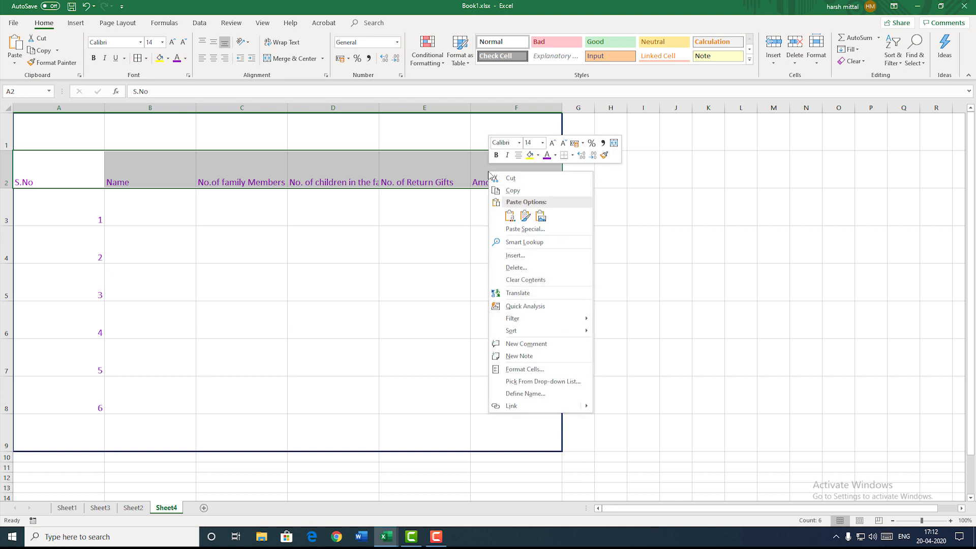
{"action": "left_click", "coordinate": [524, 369]}
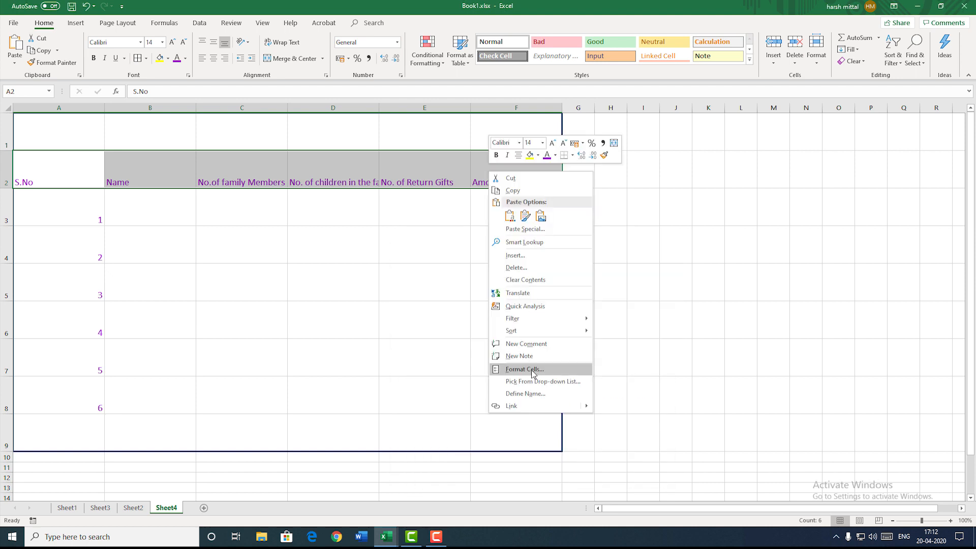
{"action": "left_click", "coordinate": [532, 374]}
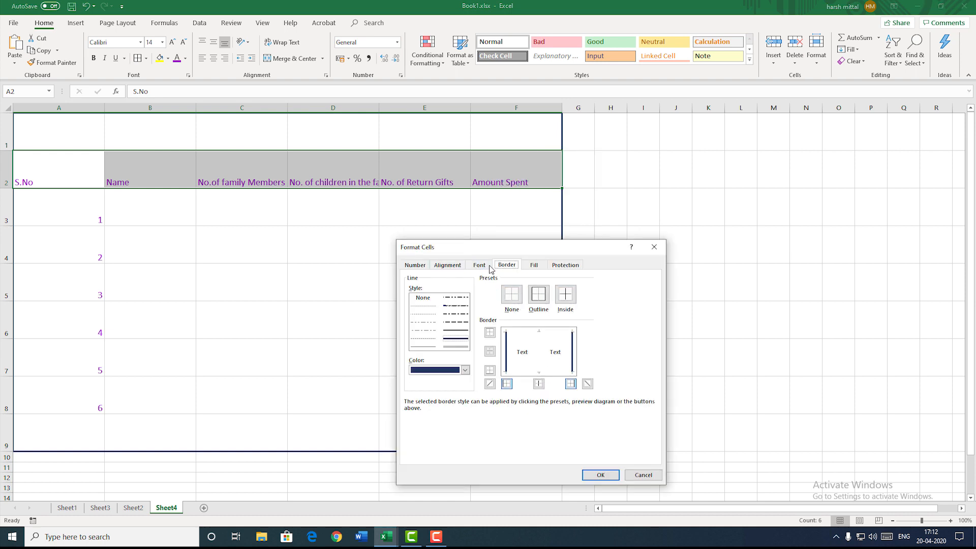
{"action": "left_click", "coordinate": [447, 265]}
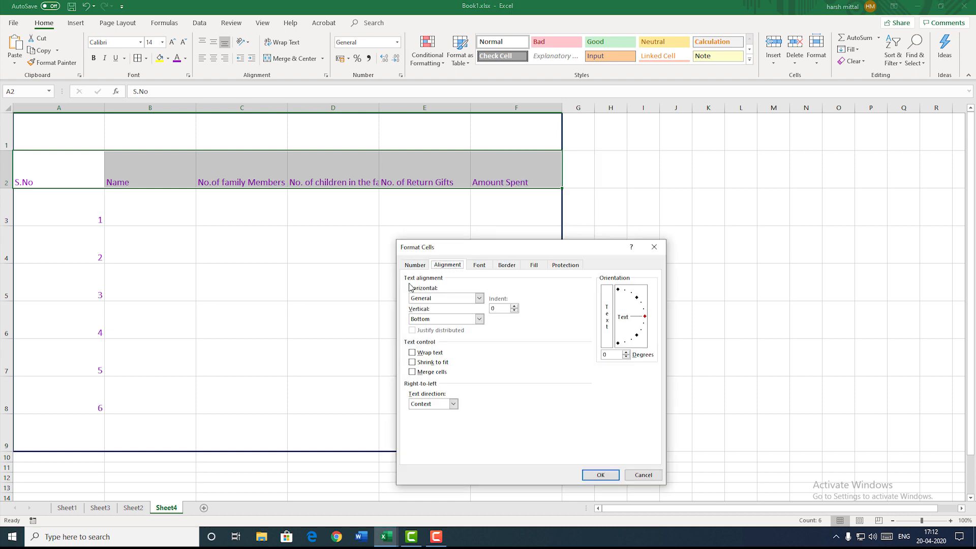
{"action": "left_click", "coordinate": [412, 352]}
{"action": "left_click", "coordinate": [600, 474]}
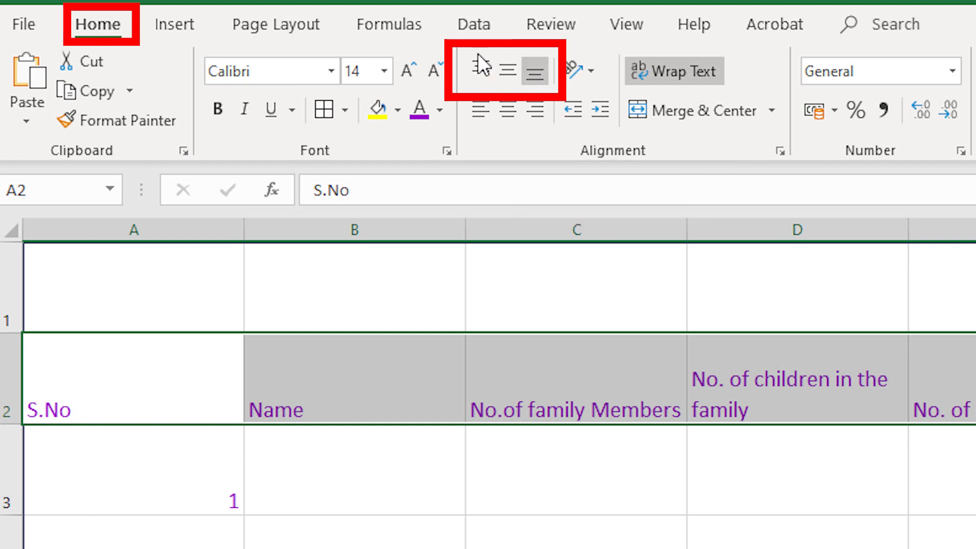
{"action": "left_click", "coordinate": [510, 69]}
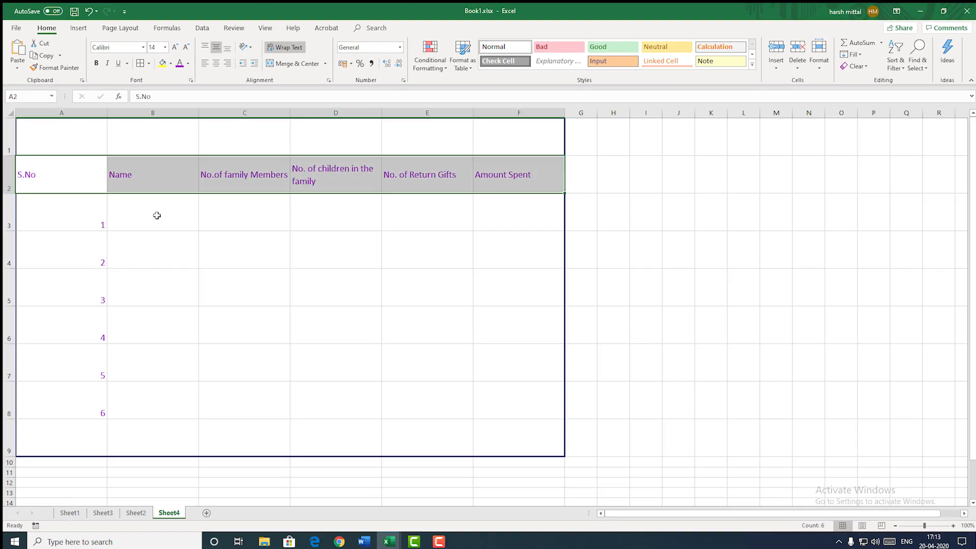
- Enter the first guest's name in B3
{"action": "left_click", "coordinate": [157, 216]}
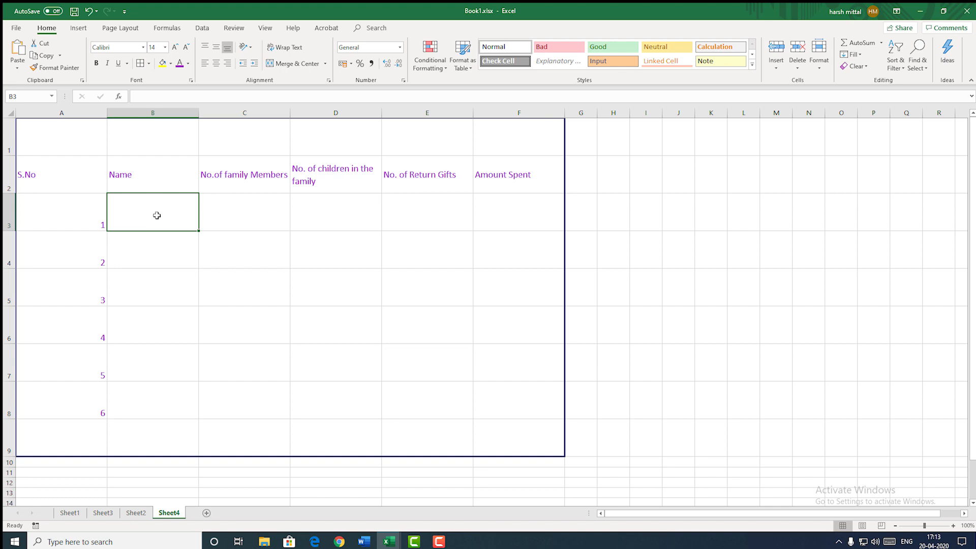
{"action": "type", "text": "Ansh"}
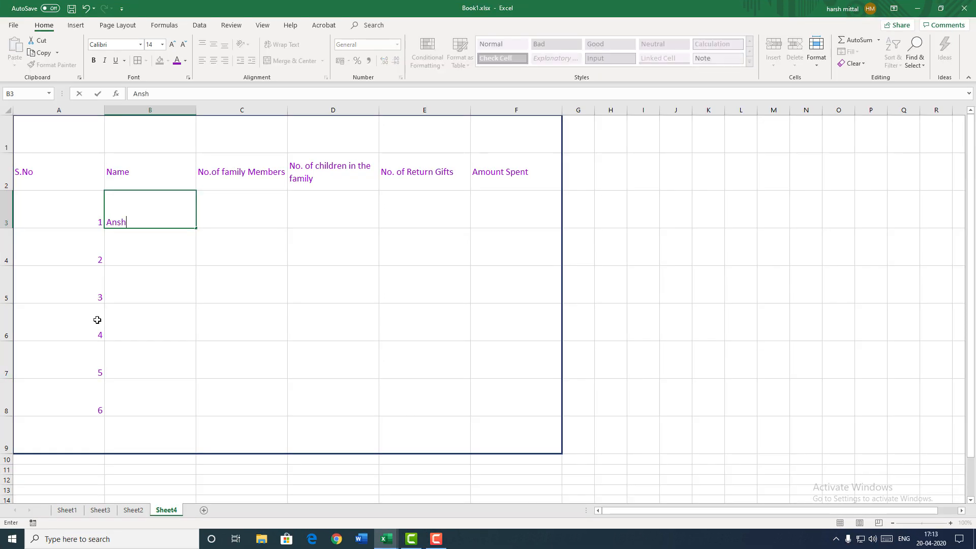
{"action": "key", "text": "Return"}
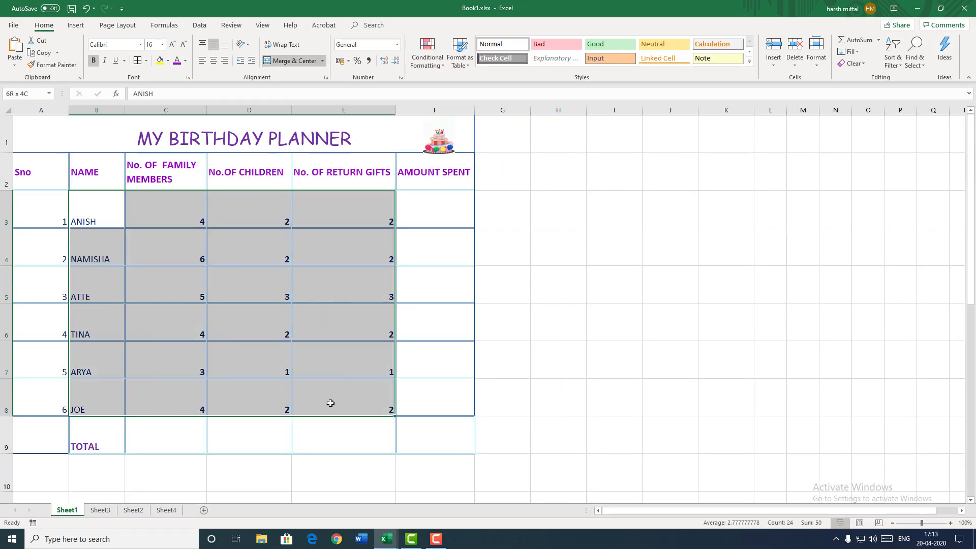
- Copy the guest data B3:E8 from Sheet1 and paste it into Sheet4 starting at B3
{"action": "left_click_drag", "start_coordinate": [329, 403], "coordinate": [338, 403]}
{"action": "key", "text": "ctrl+c"}
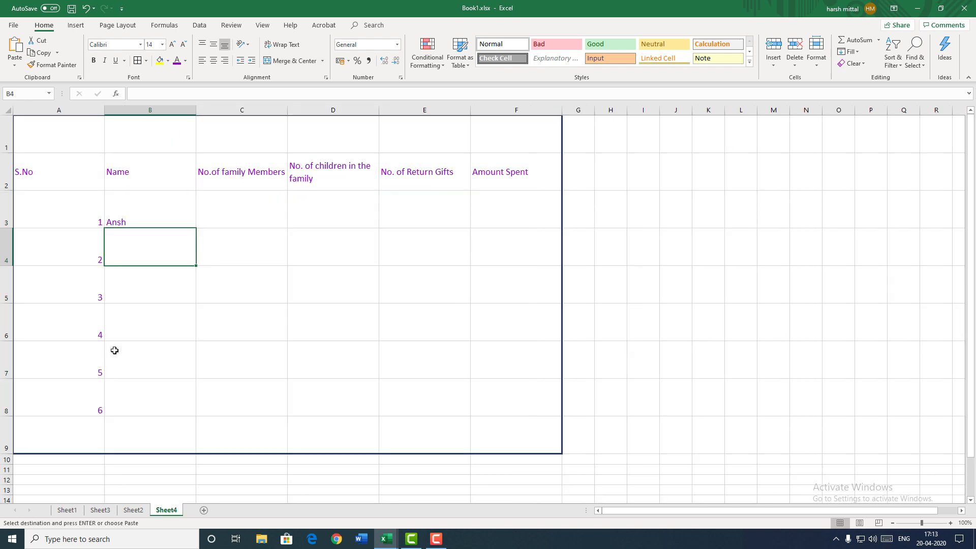
{"action": "key", "text": "Up"}
{"action": "key", "text": "ctrl+v"}
- Remove all borders from the pasted range B3:E8 on Sheet4
{"action": "left_click", "coordinate": [65, 322]}
{"action": "left_click_drag", "start_coordinate": [153, 214], "coordinate": [462, 394]}
{"action": "left_click", "coordinate": [146, 61]}
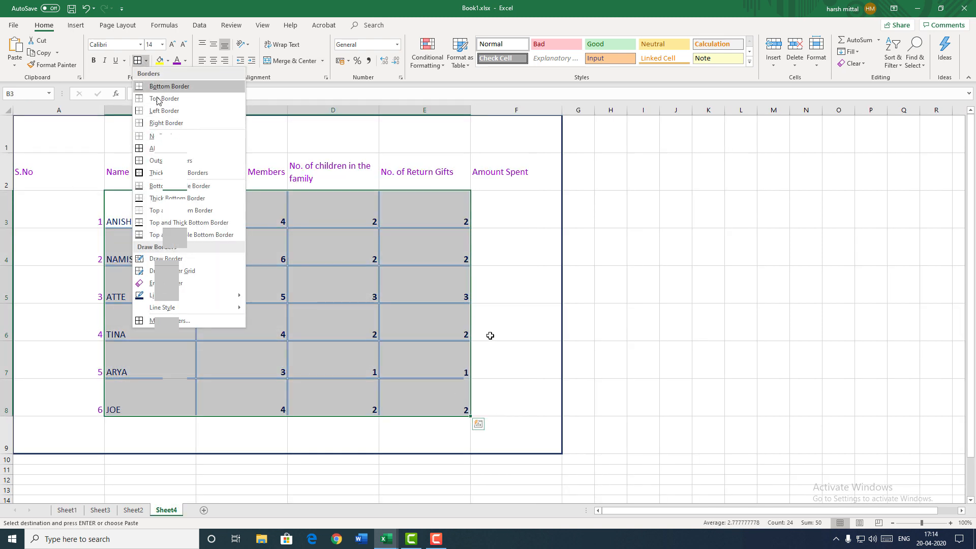
{"action": "left_click", "coordinate": [490, 331]}
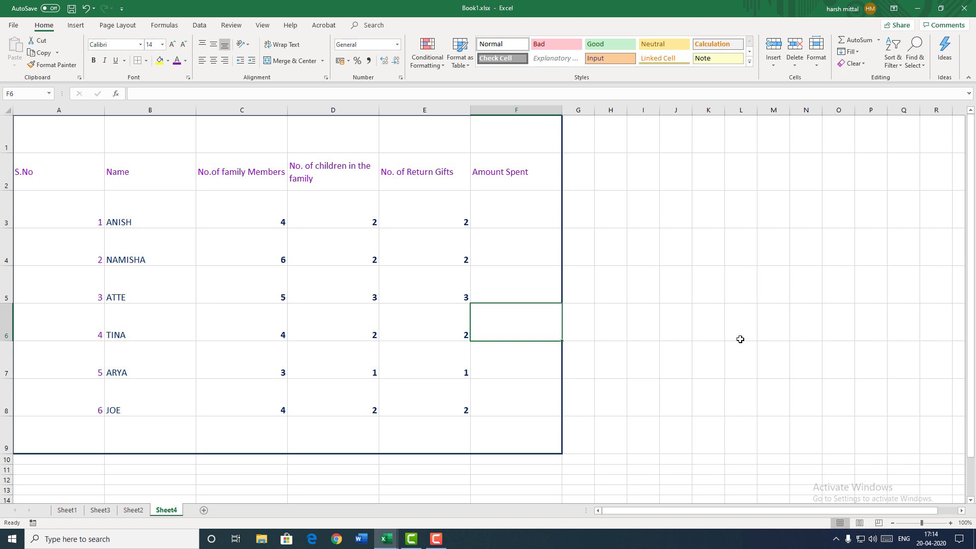
- Enter the label "TOTAL" in B9, below the guest names
{"action": "scroll", "coordinate": [144, 372], "scroll_direction": "down", "scroll_amount": 1}
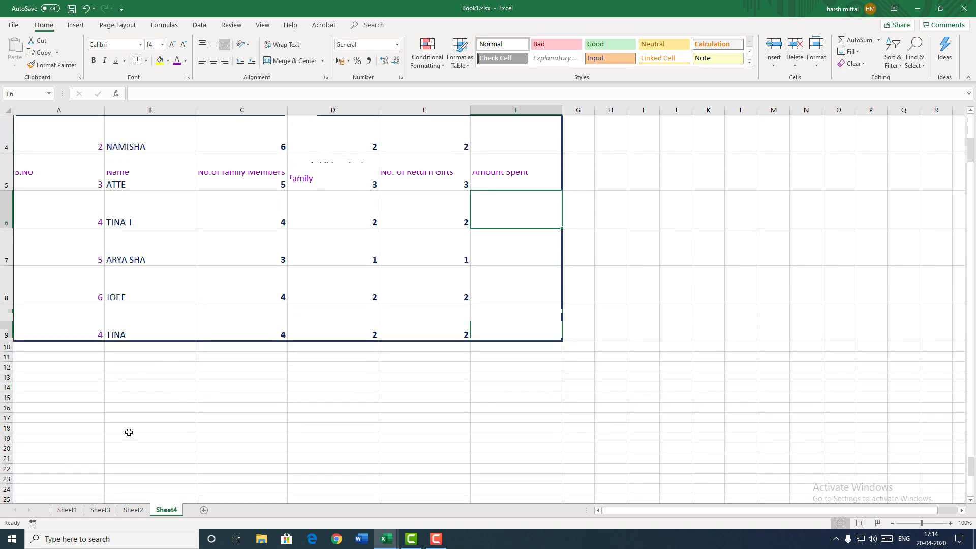
{"action": "left_click", "coordinate": [115, 326]}
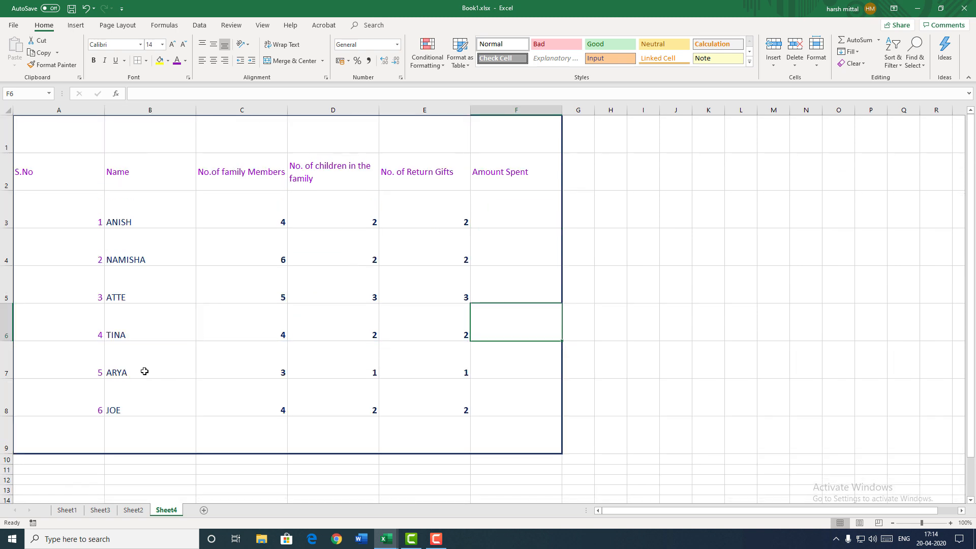
{"action": "scroll", "coordinate": [145, 371], "scroll_direction": "down", "scroll_amount": 1}
{"action": "left_click", "coordinate": [115, 326]}
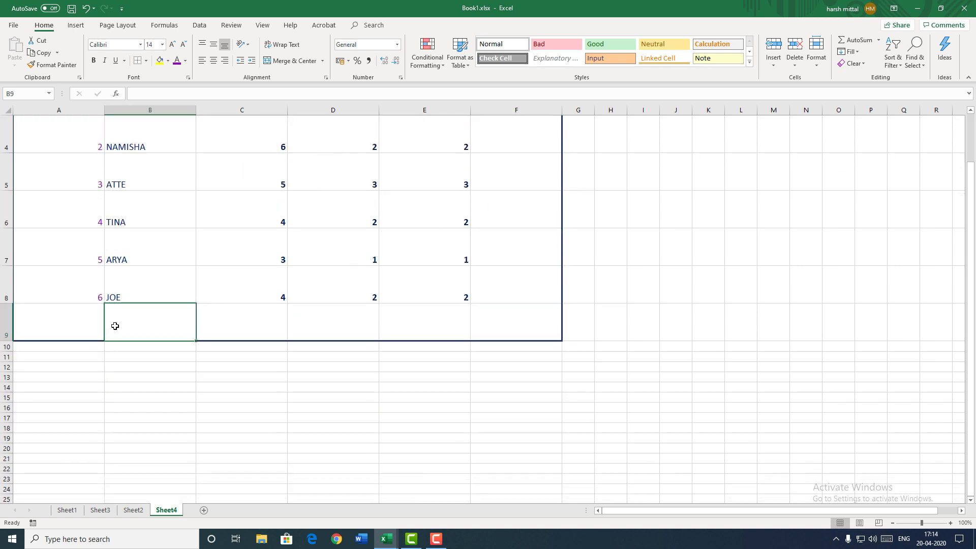
{"action": "type", "text": "TOTAL"}
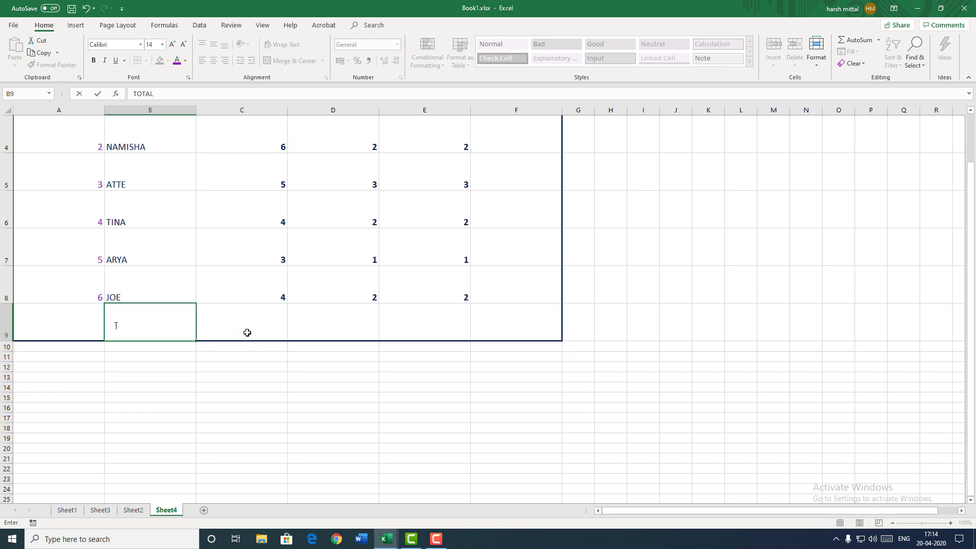
{"action": "scroll", "coordinate": [247, 332], "scroll_direction": "up", "scroll_amount": 1}
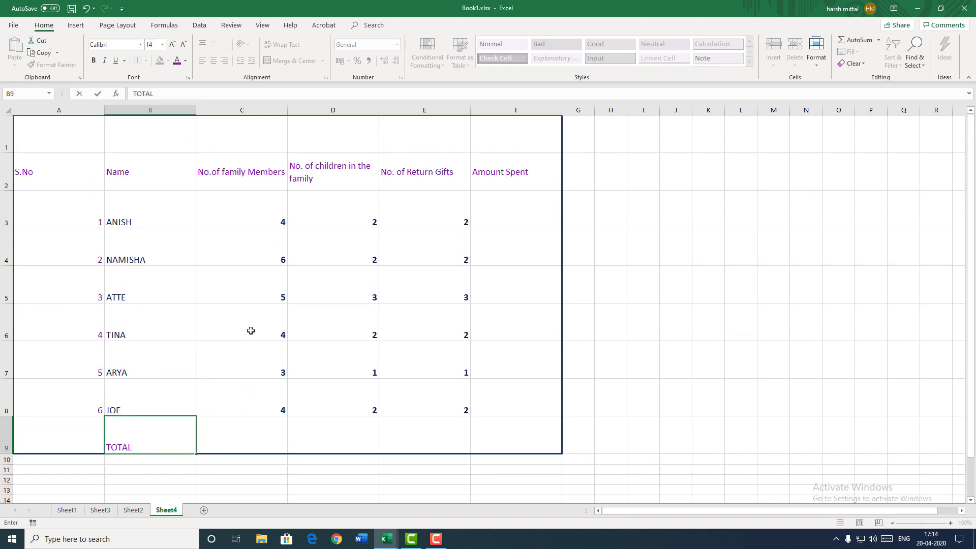
- Total the number of family members in C9 by adding the cells individually: =C3+C4+C5+C6+C7+C8
{"action": "left_click", "coordinate": [264, 440]}
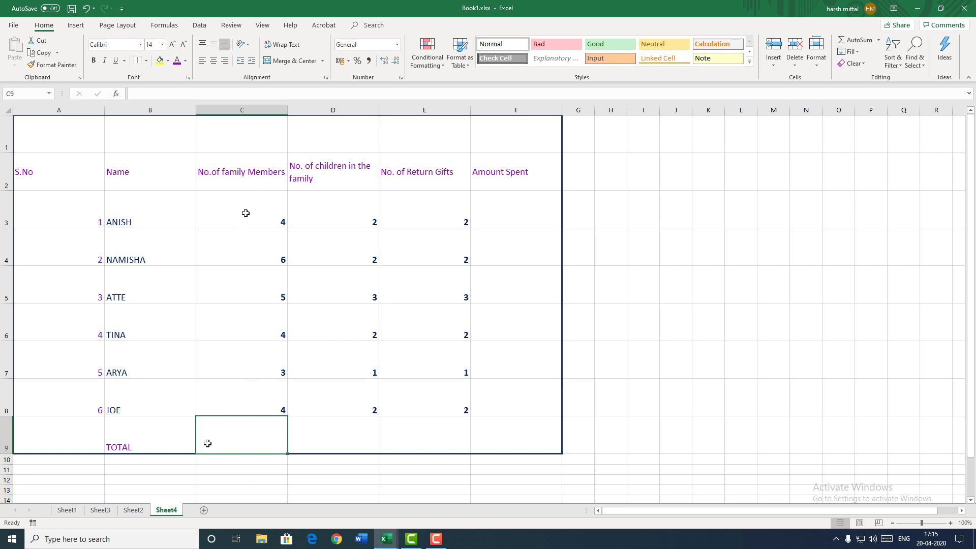
{"action": "left_click", "coordinate": [136, 91]}
{"action": "key", "text": "Escape"}
{"action": "left_click", "coordinate": [137, 91]}
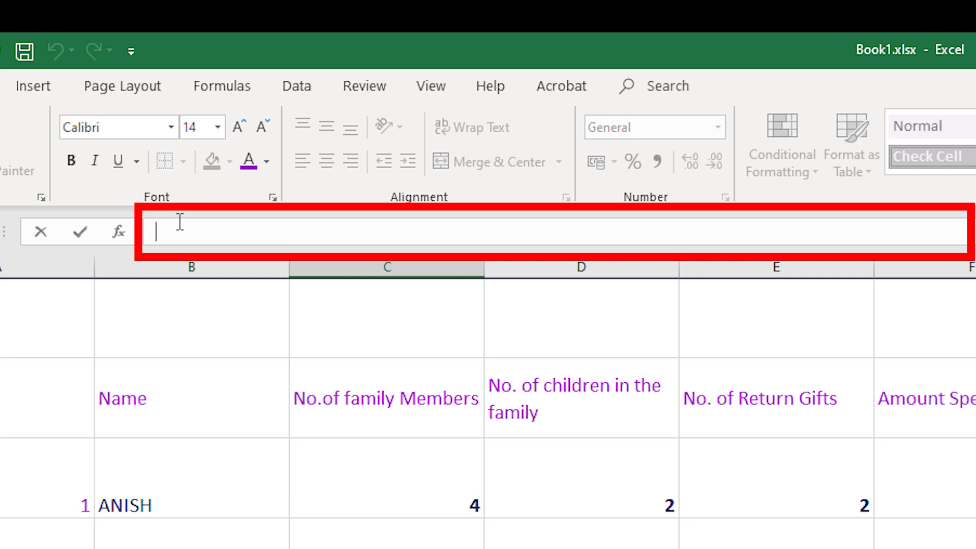
{"action": "type", "text": "="}
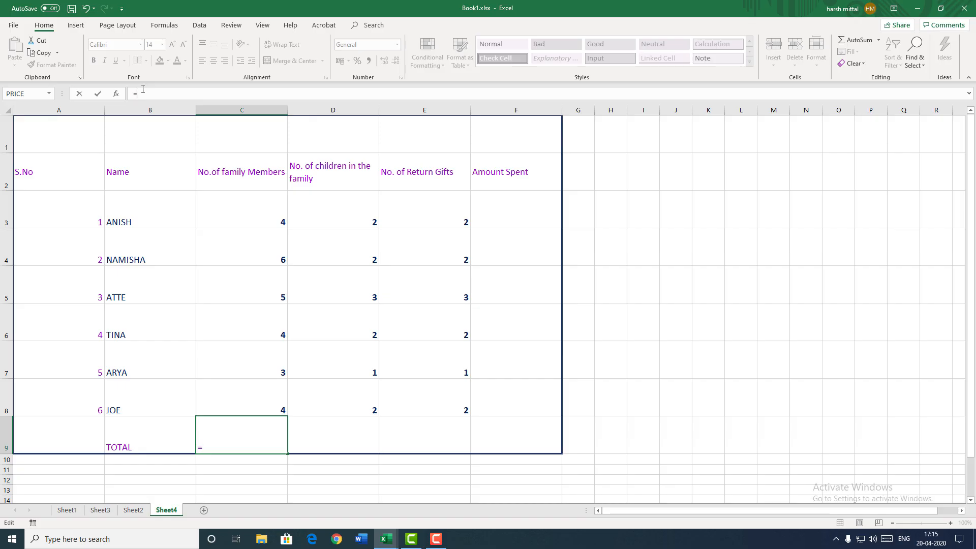
{"action": "left_click", "coordinate": [255, 213]}
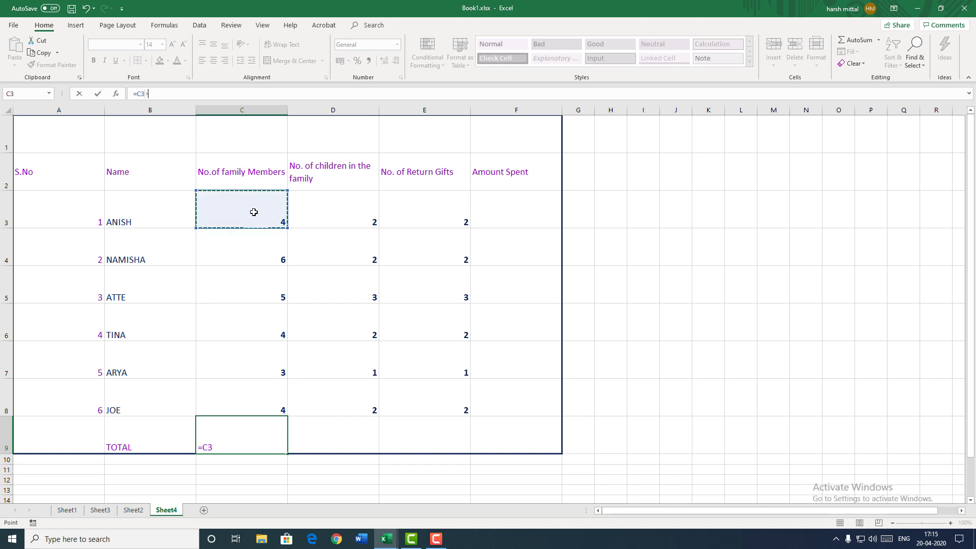
{"action": "type", "text": "+"}
{"action": "left_click", "coordinate": [248, 257]}
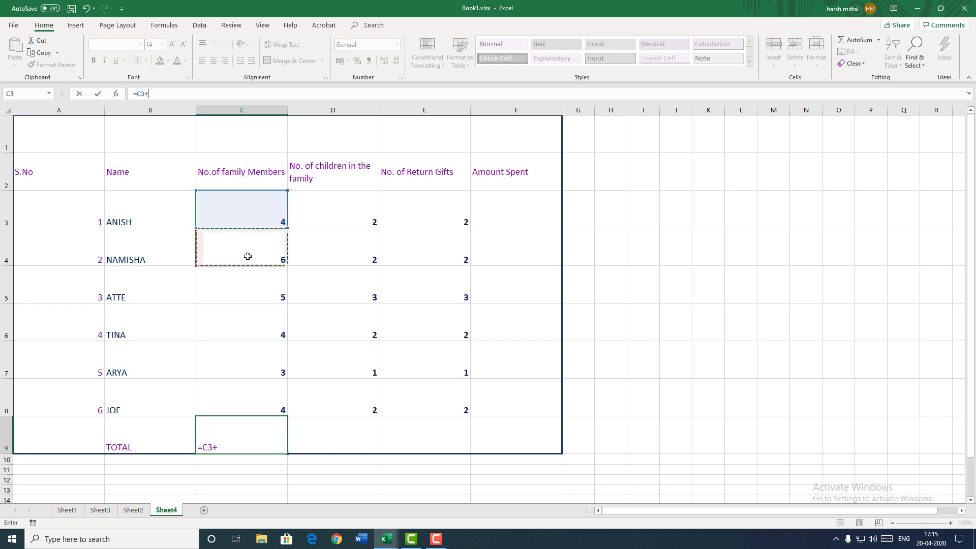
{"action": "type", "text": "+"}
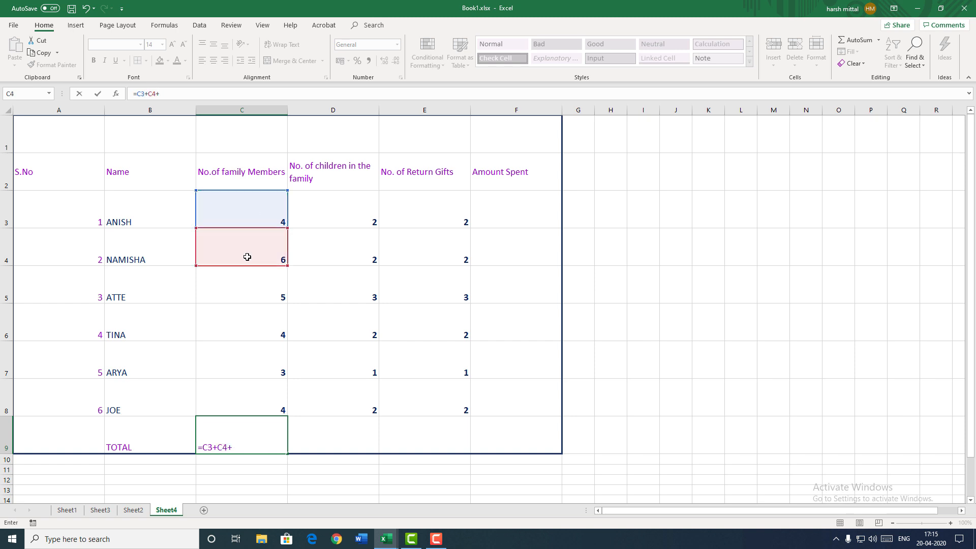
{"action": "left_click", "coordinate": [247, 294]}
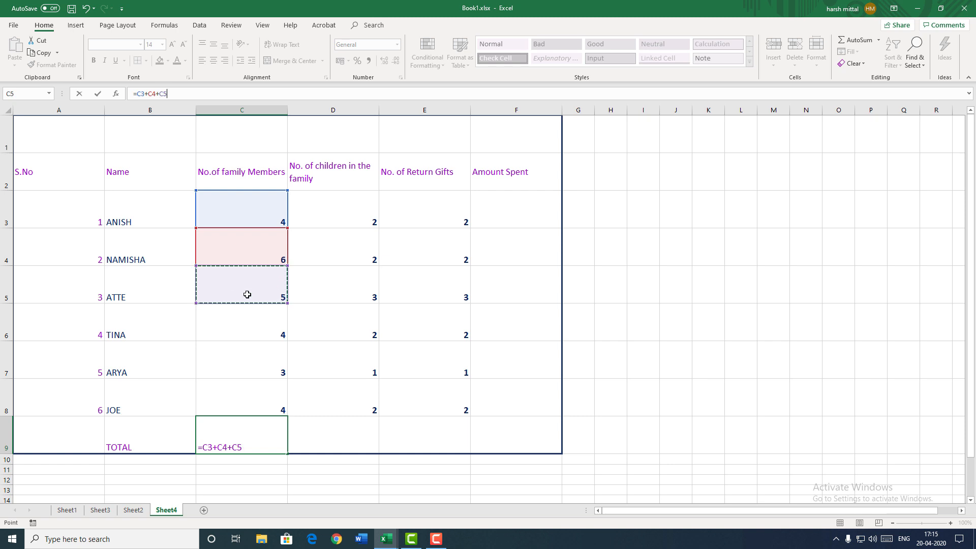
{"action": "type", "text": "+"}
{"action": "left_click", "coordinate": [249, 334]}
{"action": "type", "text": "+"}
{"action": "left_click", "coordinate": [236, 367]}
{"action": "type", "text": "+"}
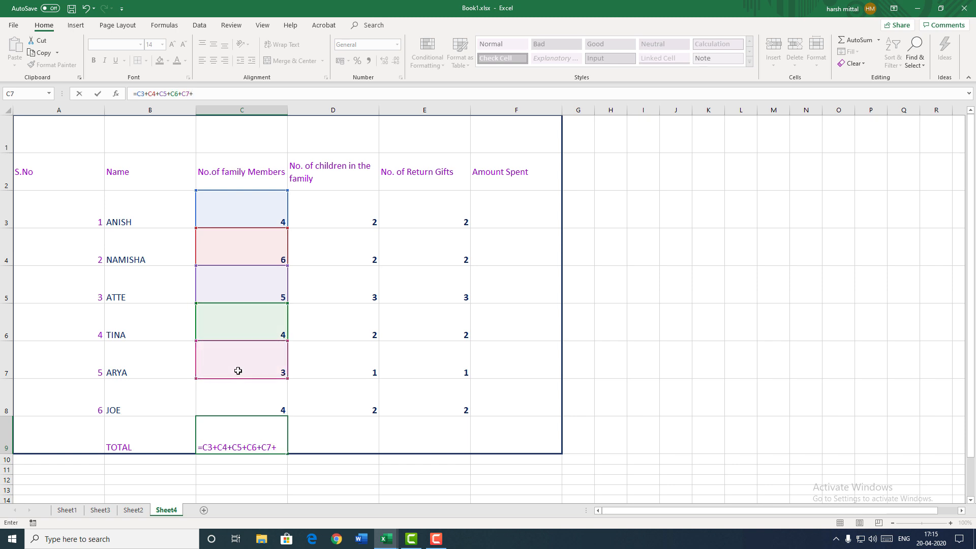
{"action": "left_click", "coordinate": [238, 404]}
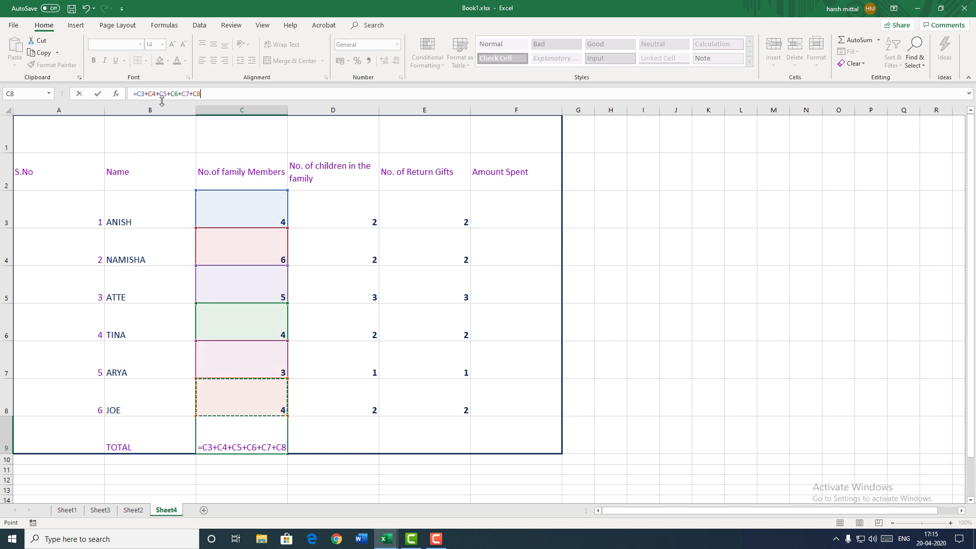
{"action": "key", "text": "Return"}
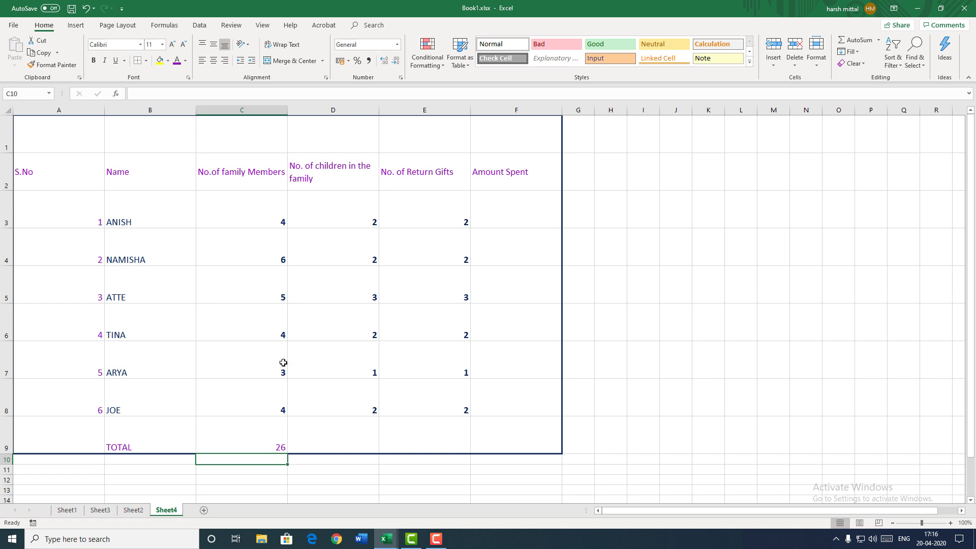
- Total the number of children in D9 with the formula =SUM(D3:D8)
{"action": "left_click", "coordinate": [332, 433]}
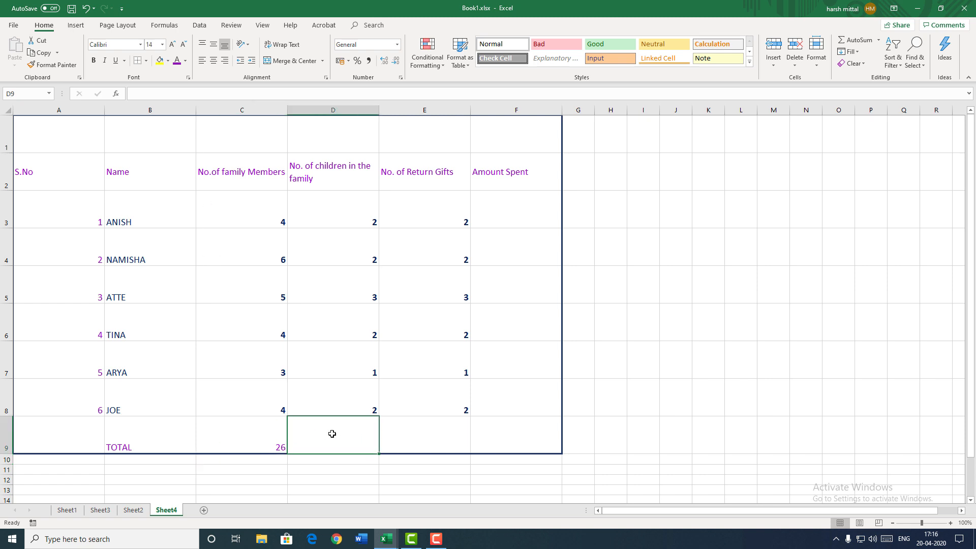
{"action": "type", "text": "="}
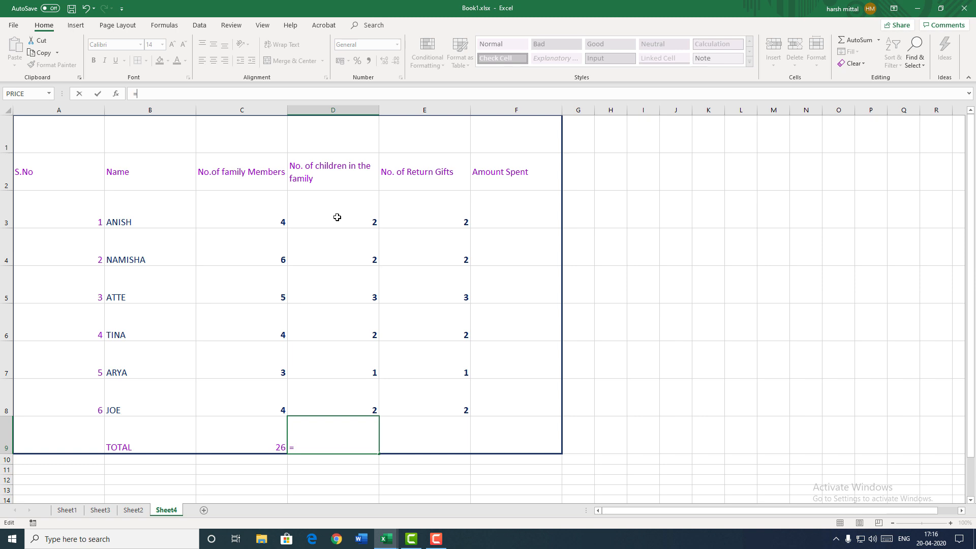
{"action": "left_click_drag", "start_coordinate": [337, 217], "coordinate": [349, 381]}
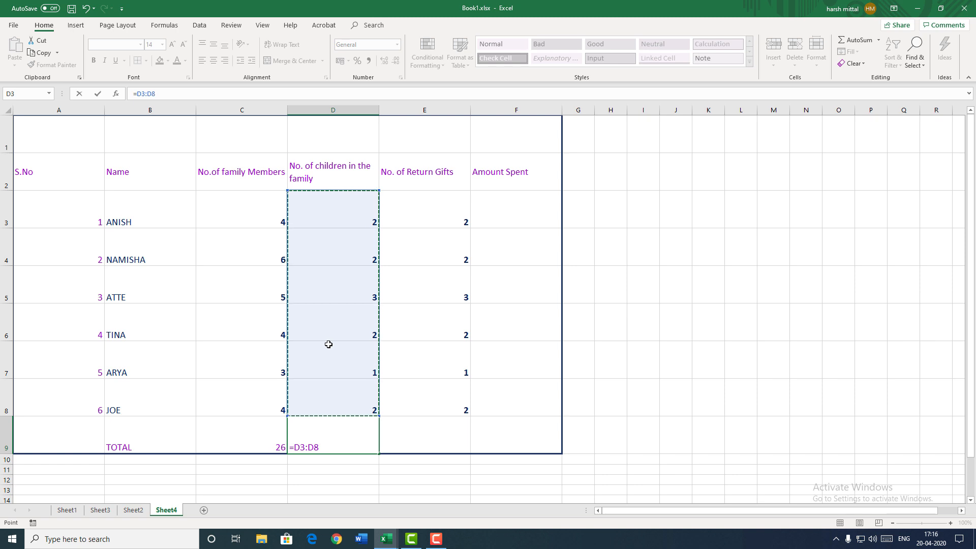
{"action": "left_click", "coordinate": [136, 94]}
{"action": "key", "text": "F2"}
{"action": "type", "text": "SUM"}
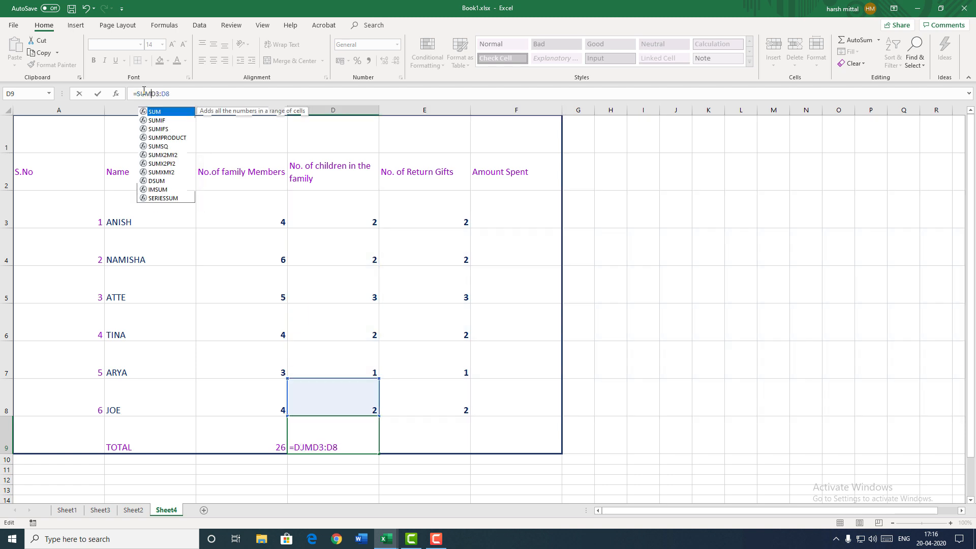
{"action": "key", "text": "BackSpace"}
{"action": "key", "text": "BackSpace"}
{"action": "key", "text": "BackSpace"}
{"action": "type", "text": "SUM("}
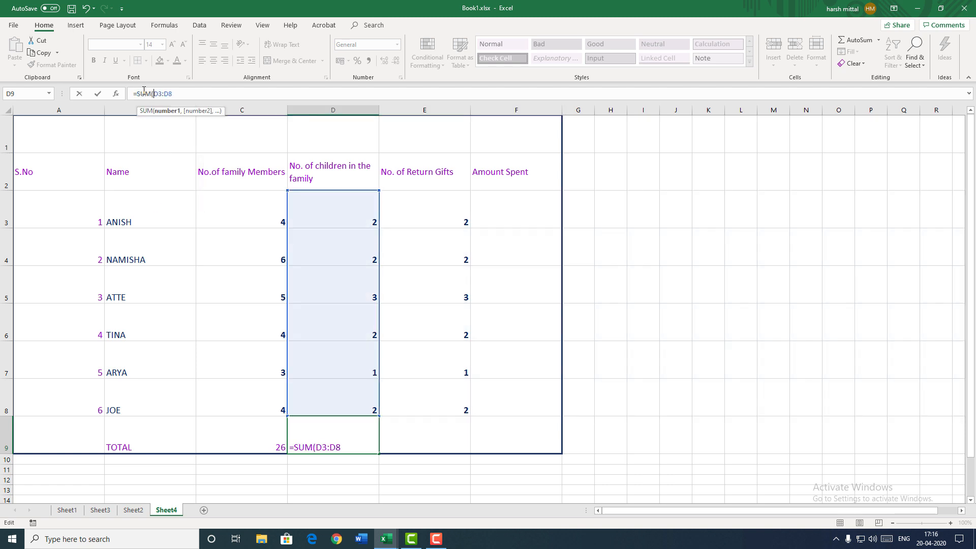
{"action": "key", "text": "BackSpace"}
{"action": "type", "text": "("}
{"action": "type", "text": ")"}
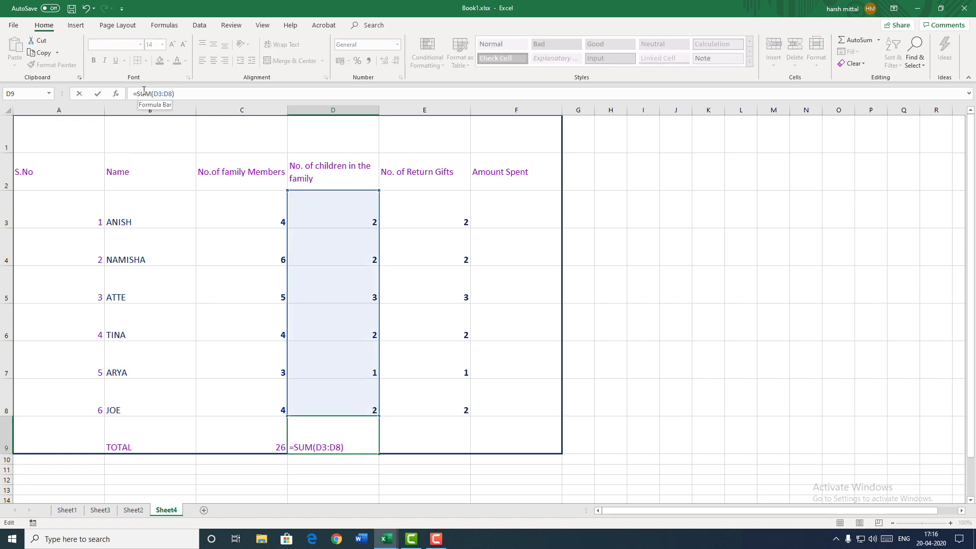
{"action": "key", "text": "ctrl+Return"}
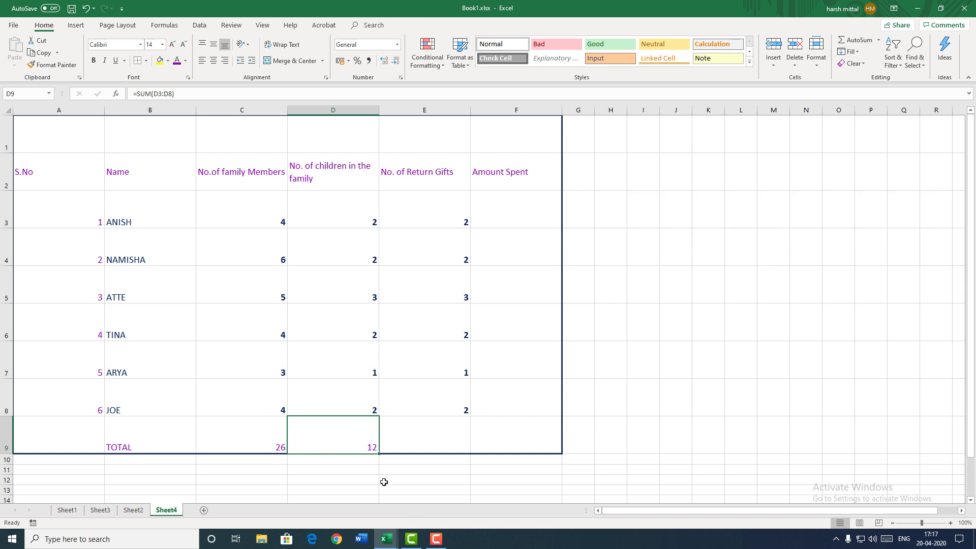
- Review the children total's formula in D9, and total the number of return gifts in E9 with =SUM(E3:E8)
{"action": "left_click", "coordinate": [415, 433]}
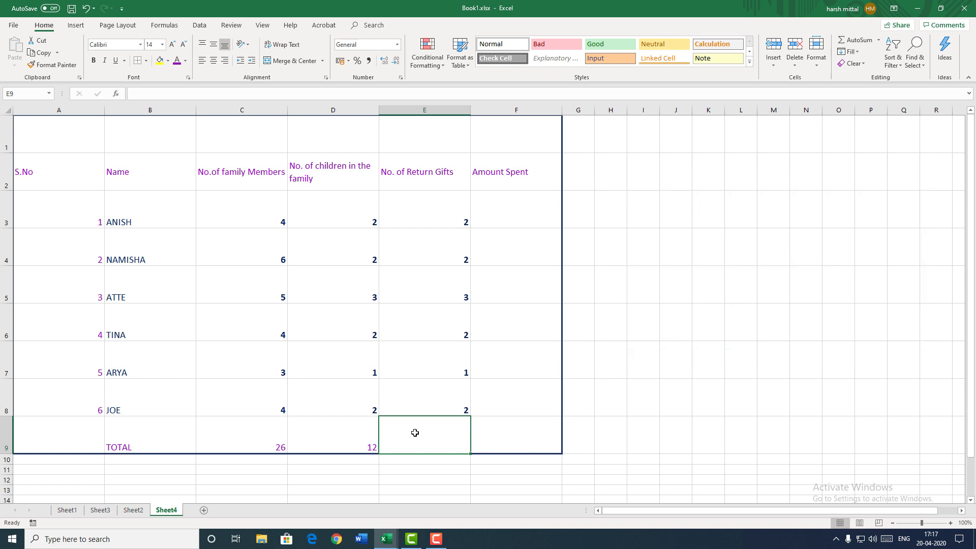
{"action": "left_click", "coordinate": [351, 438]}
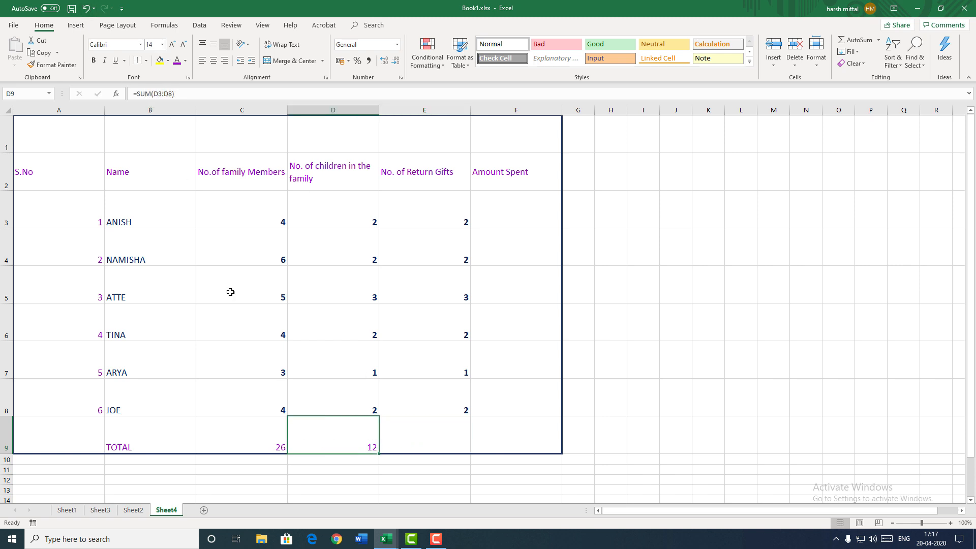
{"action": "double_click", "coordinate": [371, 445]}
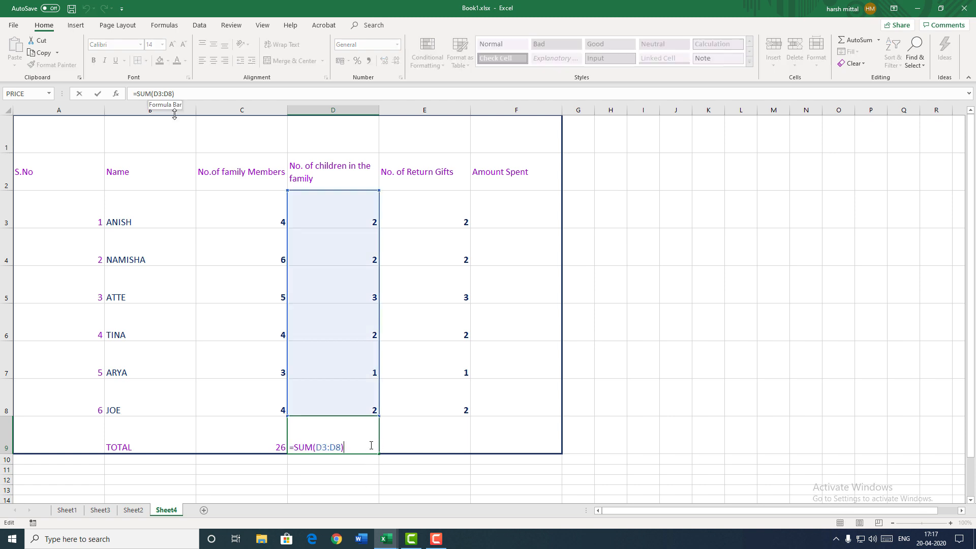
{"action": "left_click", "coordinate": [428, 438]}
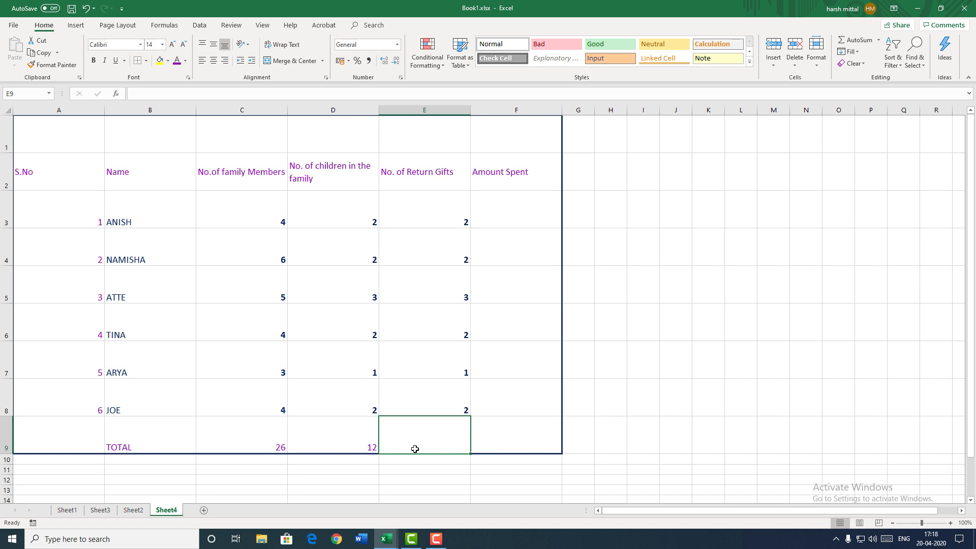
{"action": "type", "text": "=SUM("}
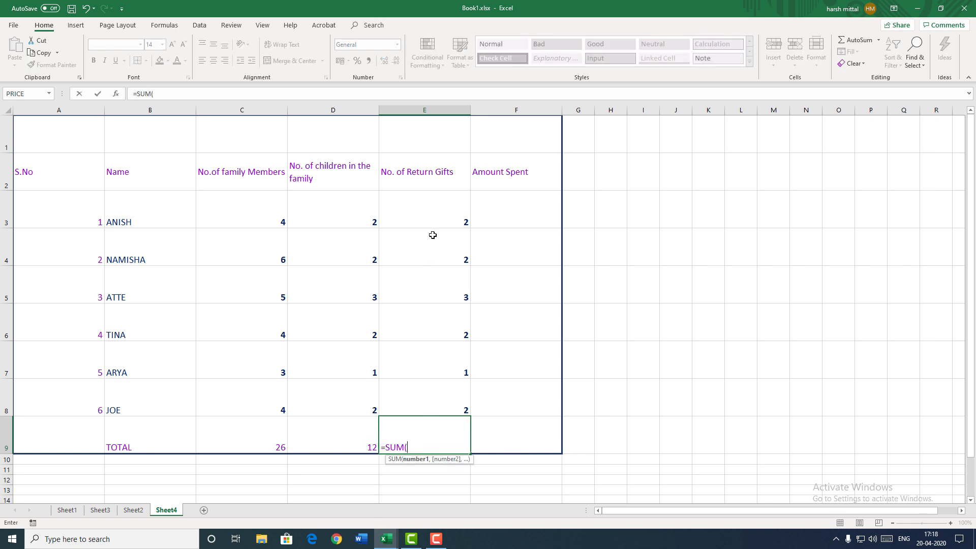
{"action": "left_click", "coordinate": [435, 224]}
{"action": "left_click_drag", "start_coordinate": [435, 224], "coordinate": [454, 393]}
{"action": "type", "text": ")"}
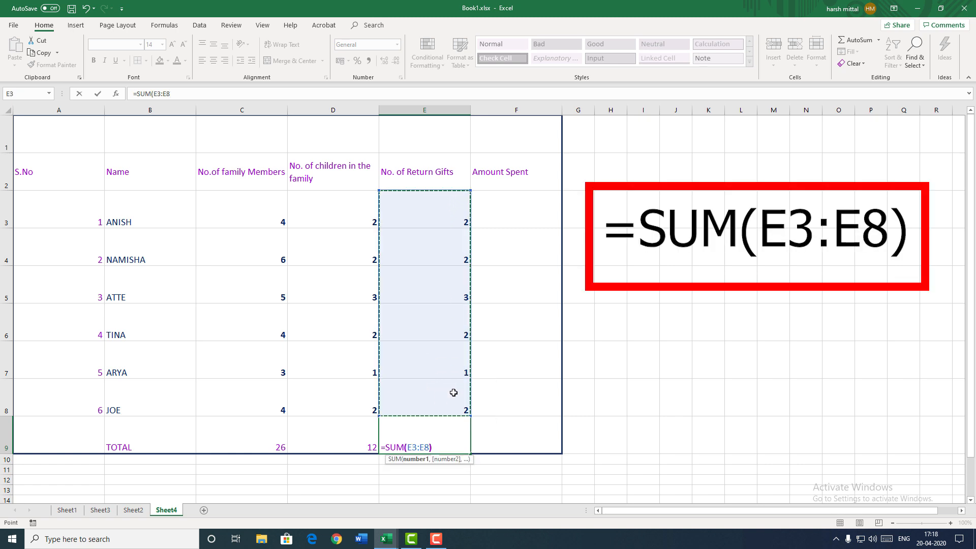
{"action": "key", "text": "Return"}
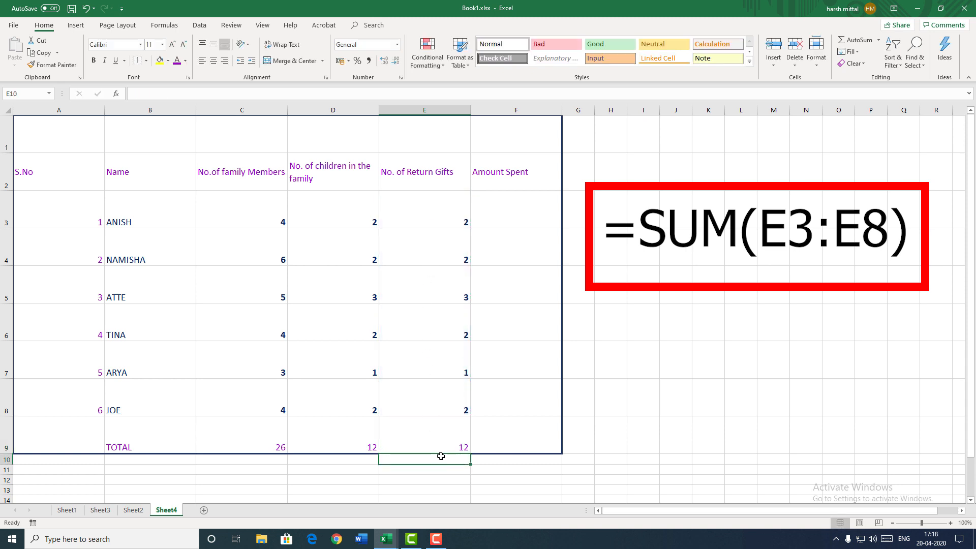
- Enter the note "COST OF I RETURN GIFT IS SAY RS 50" in G2, beside the Amount Spent heading
{"action": "left_click", "coordinate": [510, 220]}
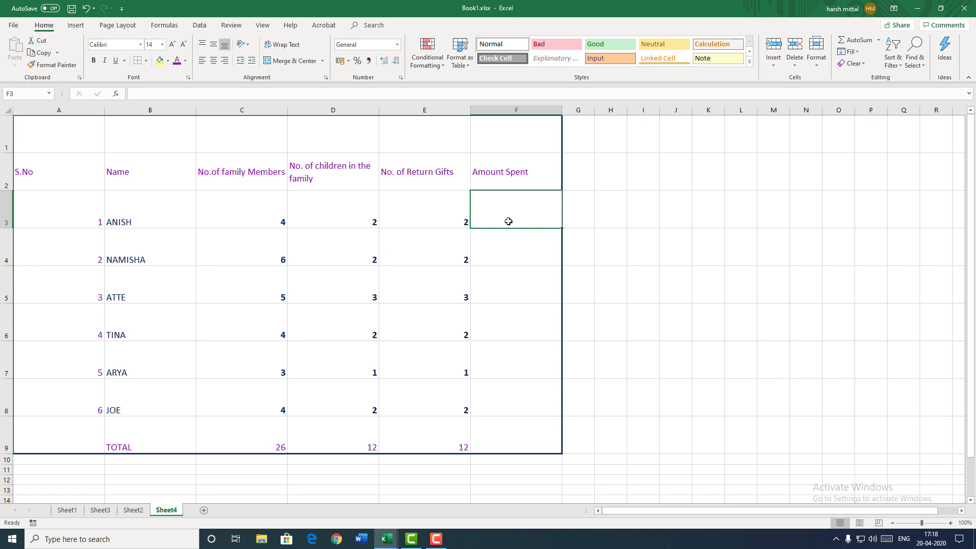
{"action": "left_click", "coordinate": [590, 140]}
{"action": "left_click", "coordinate": [588, 170]}
{"action": "key", "text": "ctrl+z"}
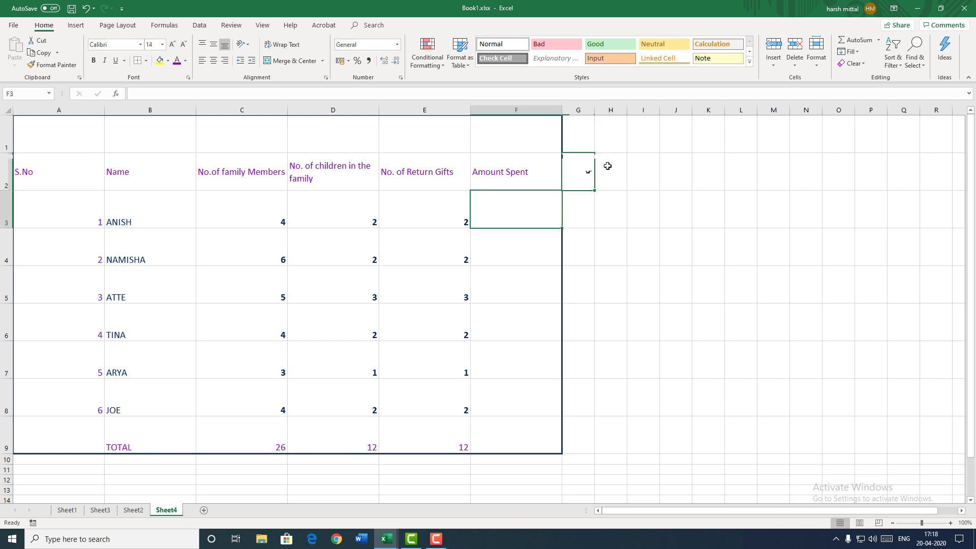
{"action": "type", "text": "COST OF I RETURN GIFT IS SAY RS 50"}
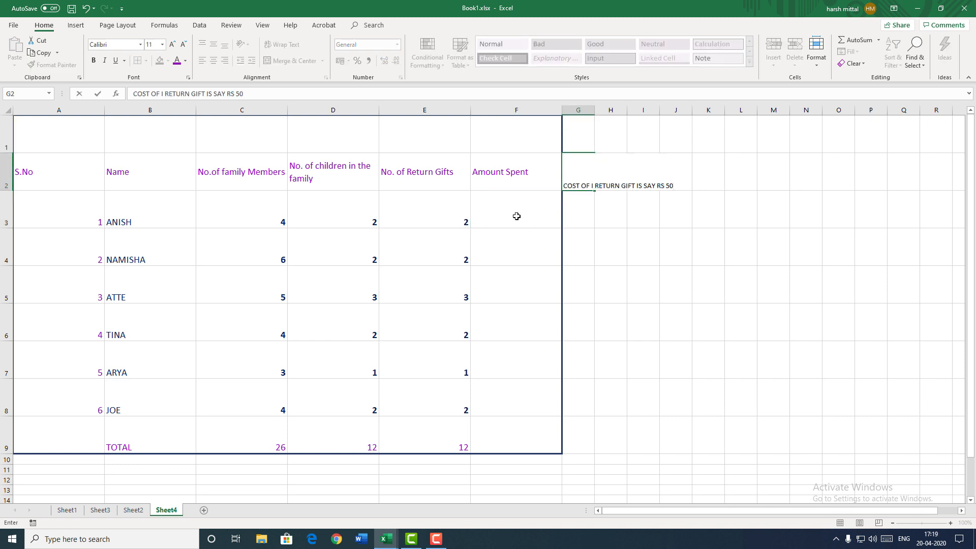
{"action": "left_click", "coordinate": [517, 216]}
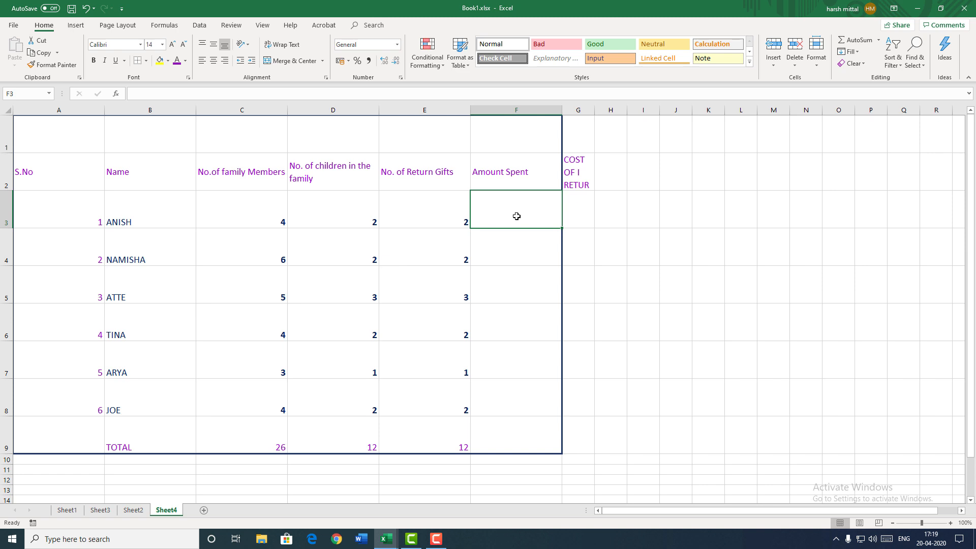
- Calculate the first guest's amount spent in F3 with the formula =50*E3
{"action": "left_click", "coordinate": [580, 219]}
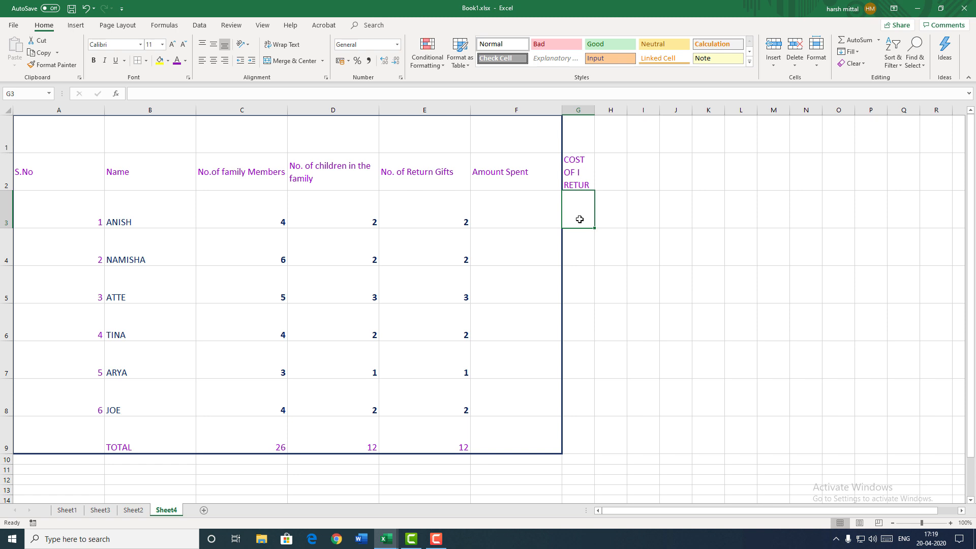
{"action": "left_click", "coordinate": [516, 213]}
{"action": "left_click", "coordinate": [141, 92]}
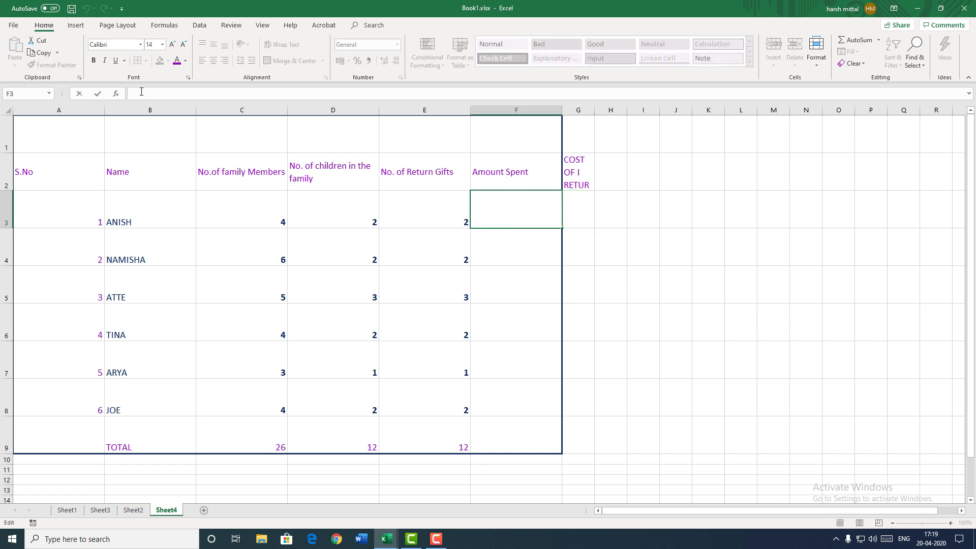
{"action": "type", "text": "="}
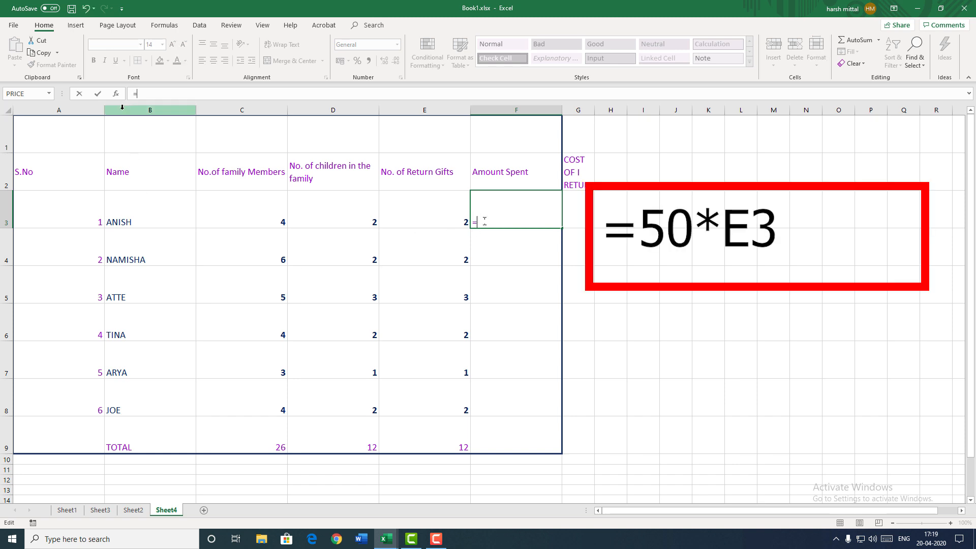
{"action": "type", "text": "50"}
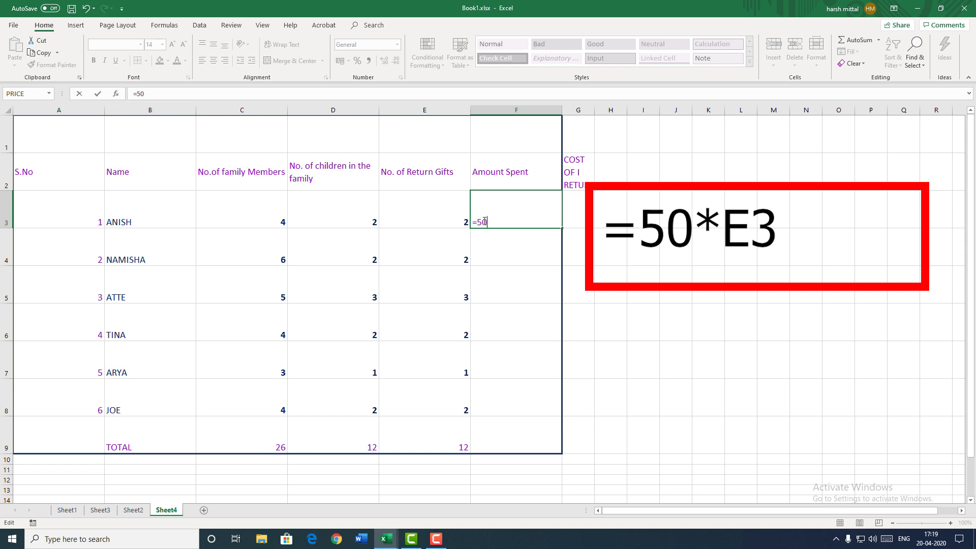
{"action": "type", "text": "*"}
{"action": "left_click", "coordinate": [414, 217]}
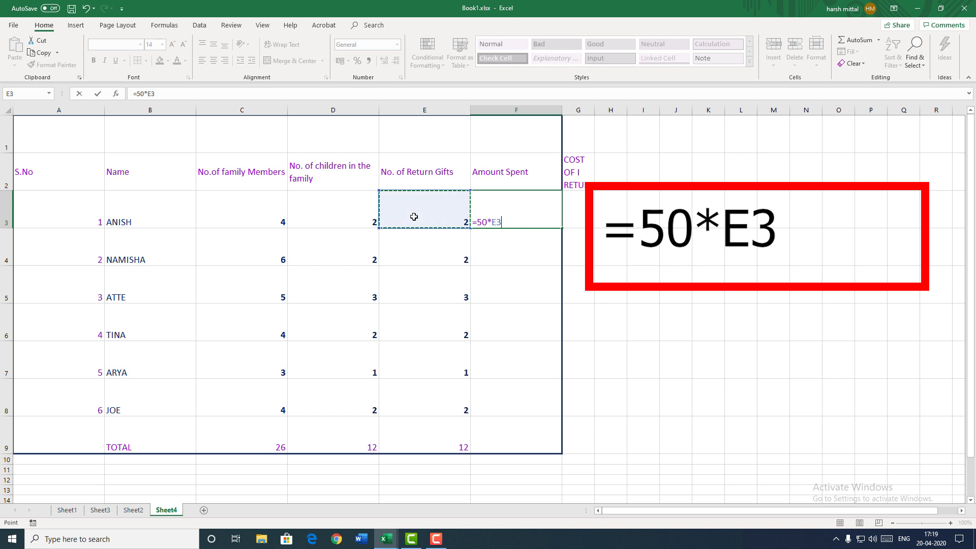
{"action": "key", "text": "Return"}
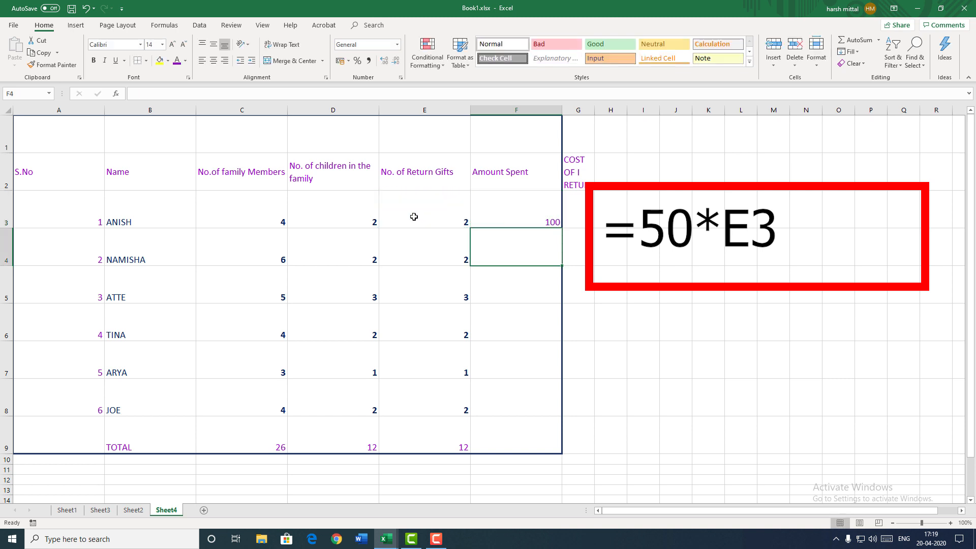
{"action": "left_click", "coordinate": [520, 220]}
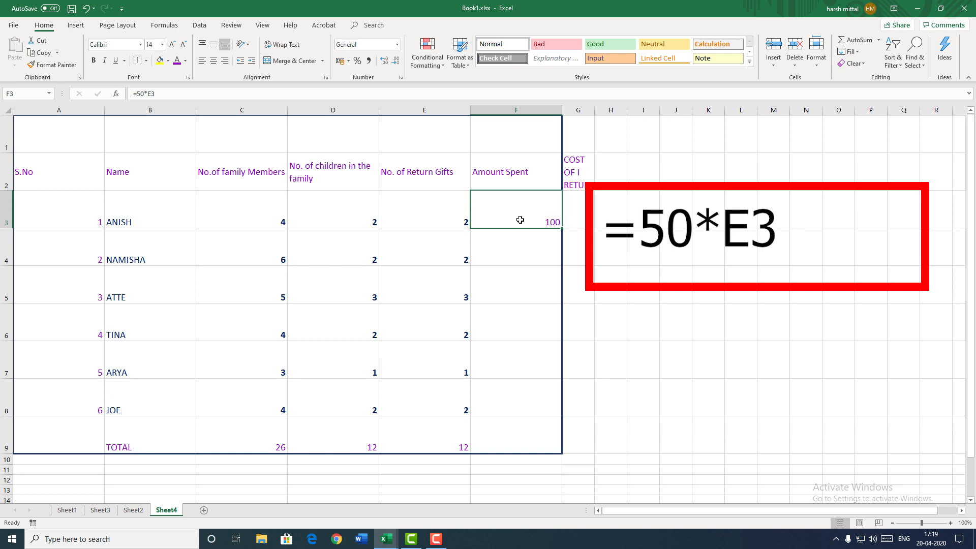
- Copy the amount spent formula from F3 down through F6 for the next three guests
{"action": "left_click", "coordinate": [560, 226]}
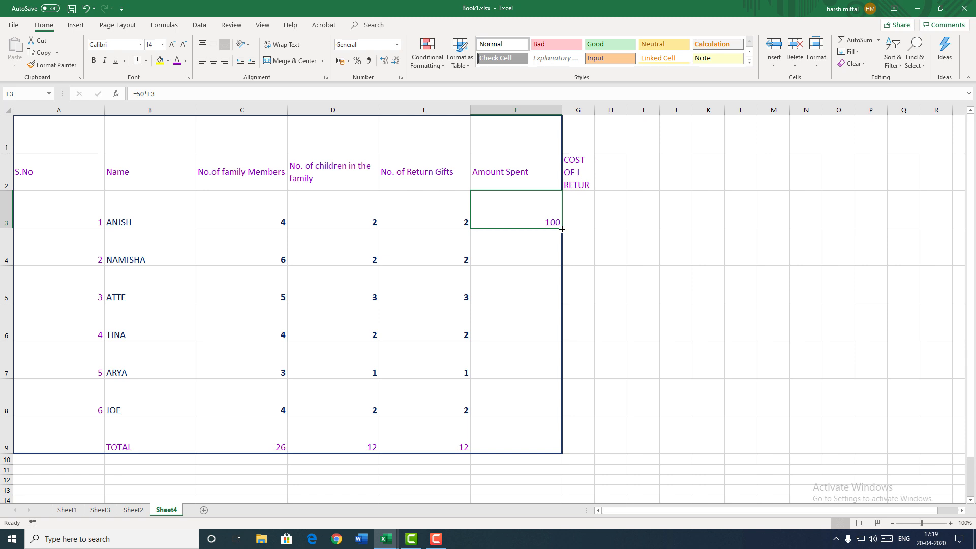
{"action": "left_click_drag", "start_coordinate": [561, 229], "coordinate": [563, 328]}
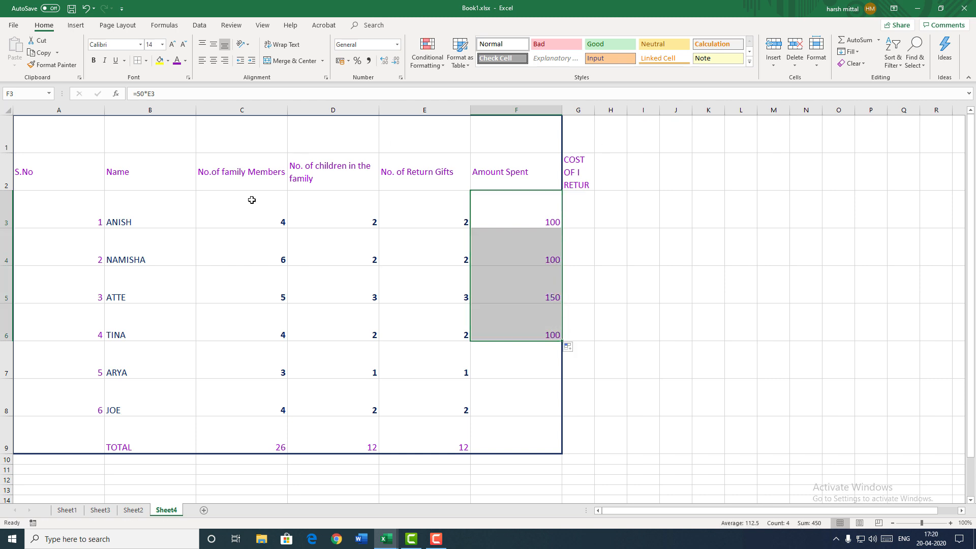
- Review the copied amount spent formulas in F4, F5 and F6, checking which return gift cell each one references
{"action": "left_click", "coordinate": [518, 260]}
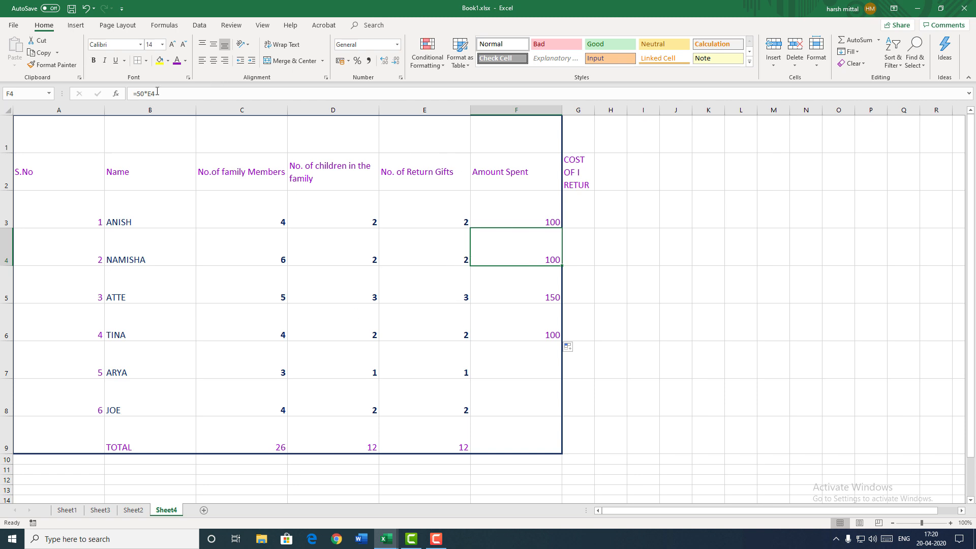
{"action": "left_click", "coordinate": [516, 300]}
{"action": "left_click", "coordinate": [513, 298]}
{"action": "double_click", "coordinate": [514, 298]}
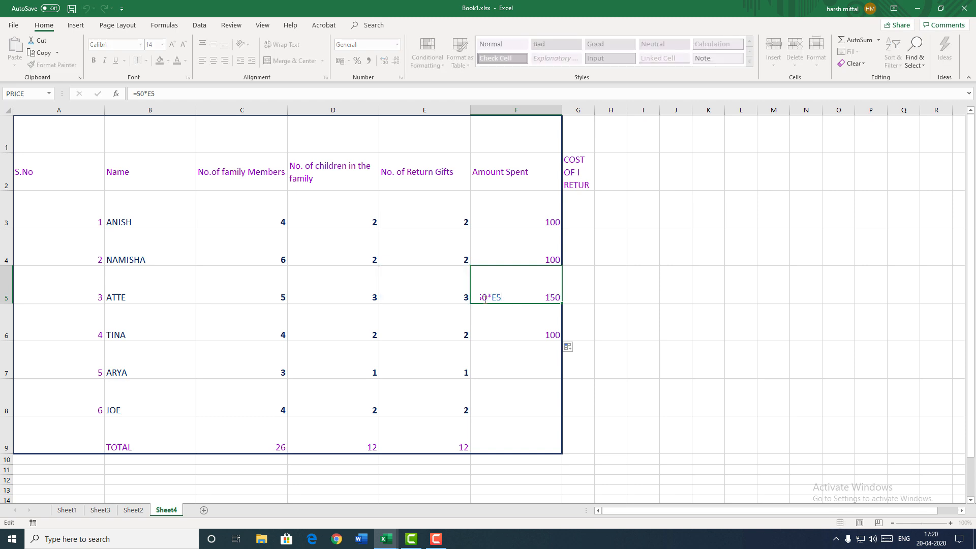
{"action": "left_click", "coordinate": [507, 321]}
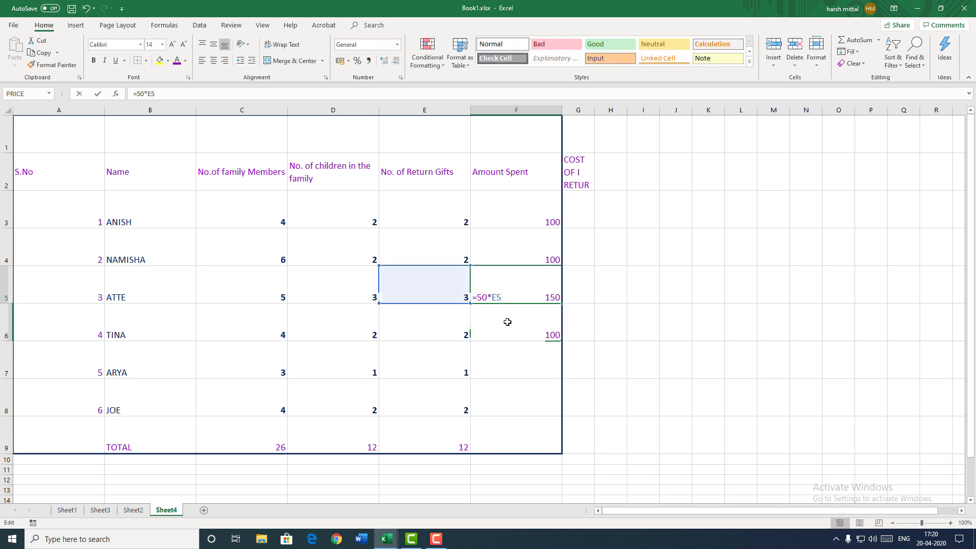
{"action": "double_click", "coordinate": [507, 322]}
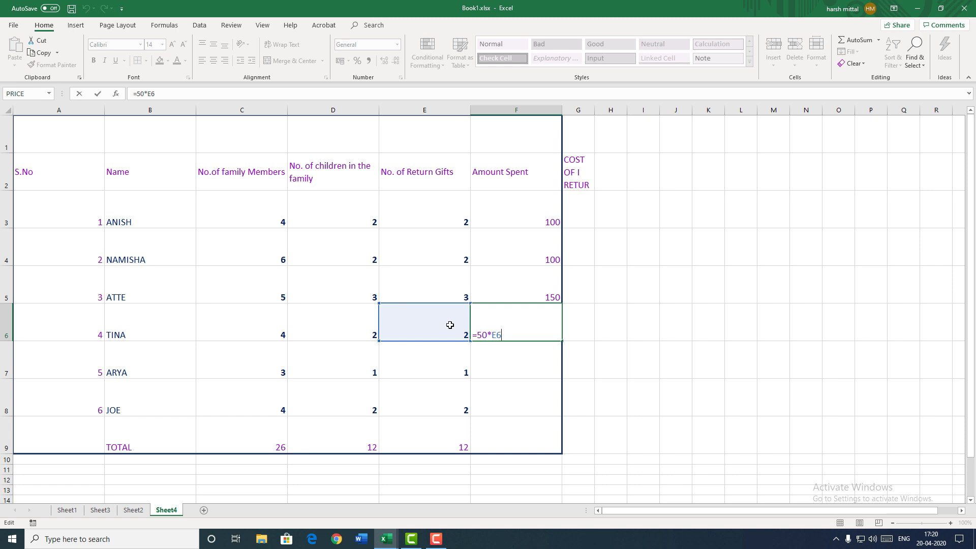
{"action": "left_click", "coordinate": [590, 343]}
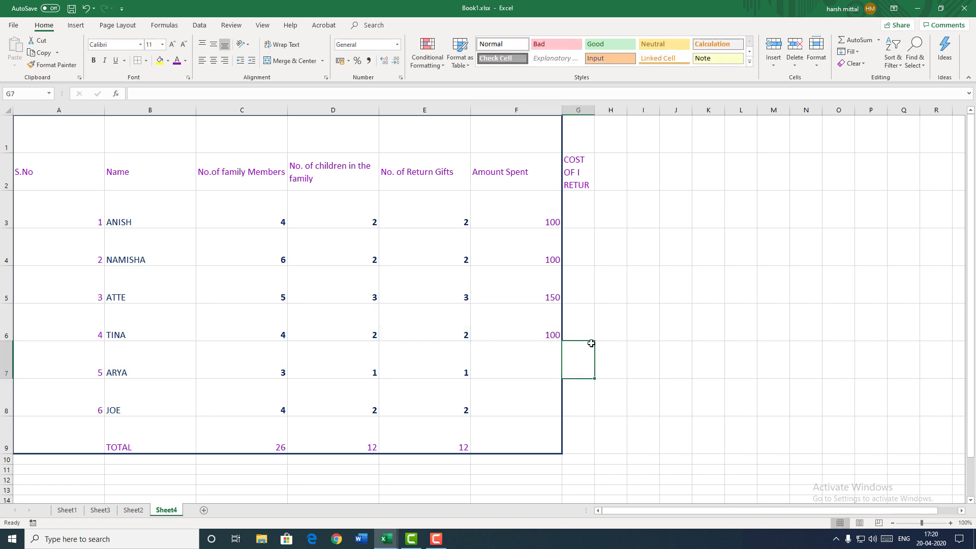
- Extend the amount spent formula from F6 down through F8 for the last two guests
{"action": "left_click", "coordinate": [559, 337]}
{"action": "left_click_drag", "start_coordinate": [561, 341], "coordinate": [529, 405]}
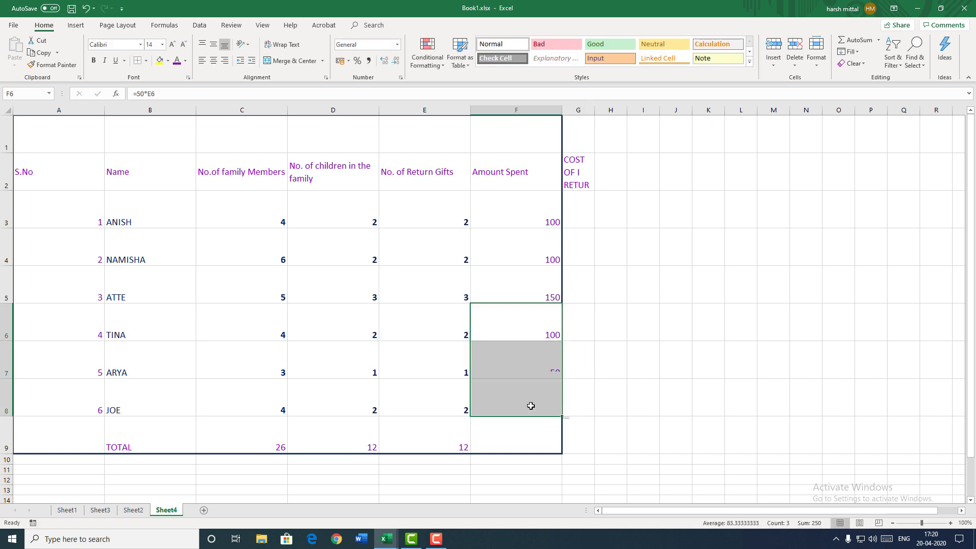
{"action": "left_click", "coordinate": [602, 366]}
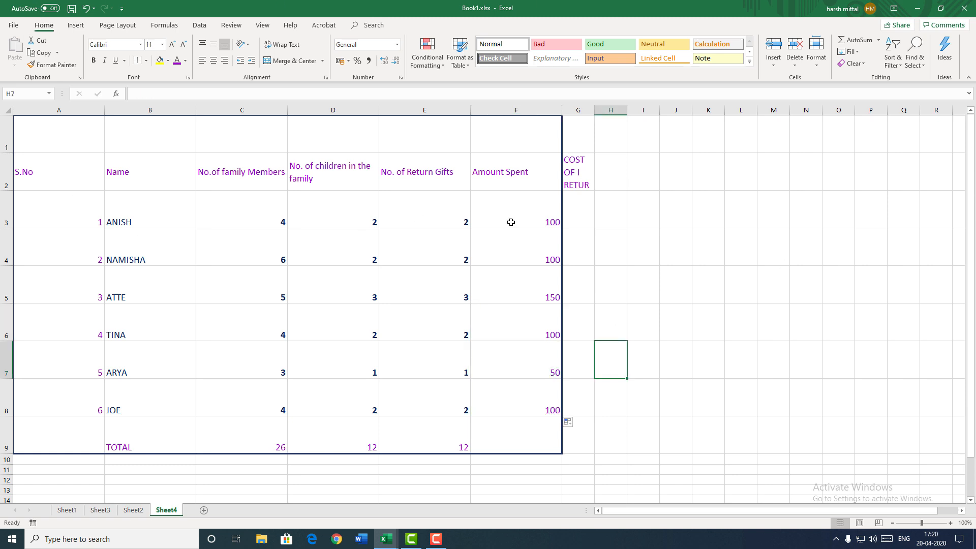
- Total the amount spent in F9 with the formula =SUM(F3:F8)
{"action": "left_click", "coordinate": [491, 441]}
{"action": "type", "text": "="}
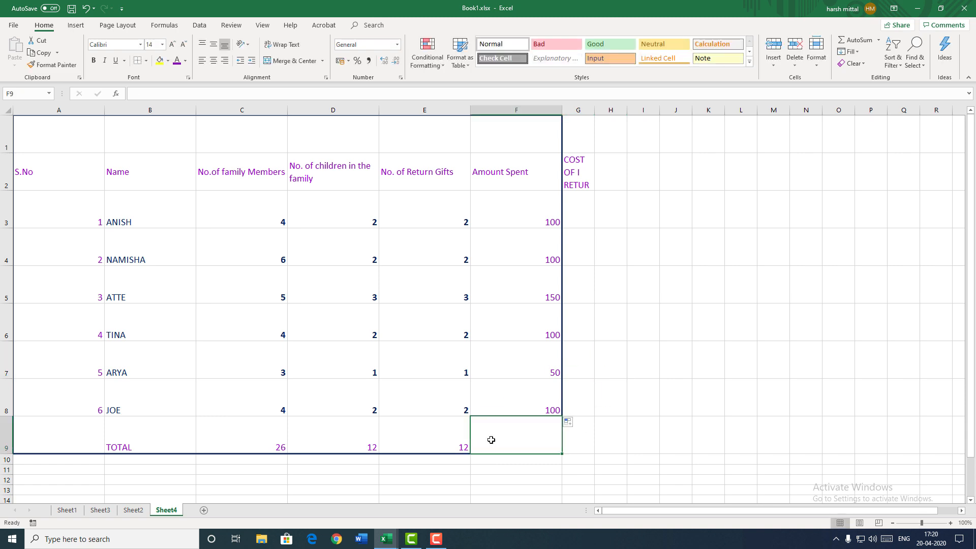
{"action": "type", "text": "SUM("}
{"action": "left_click_drag", "start_coordinate": [516, 213], "coordinate": [537, 406]}
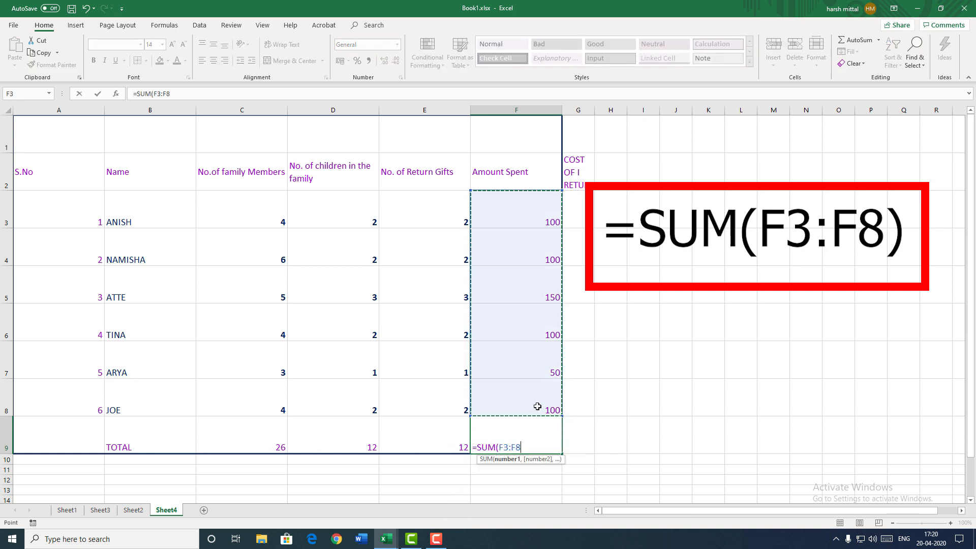
{"action": "type", "text": ")"}
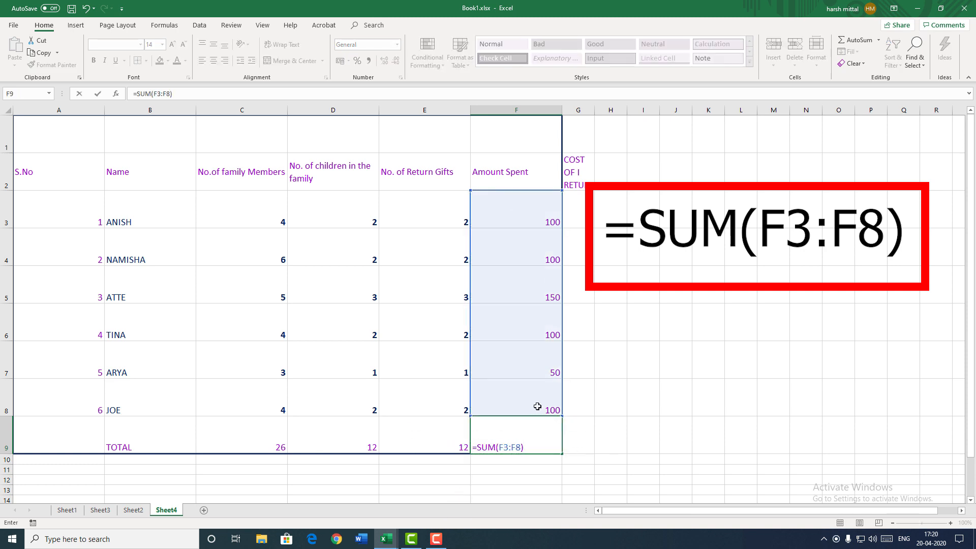
{"action": "key", "text": "Return"}
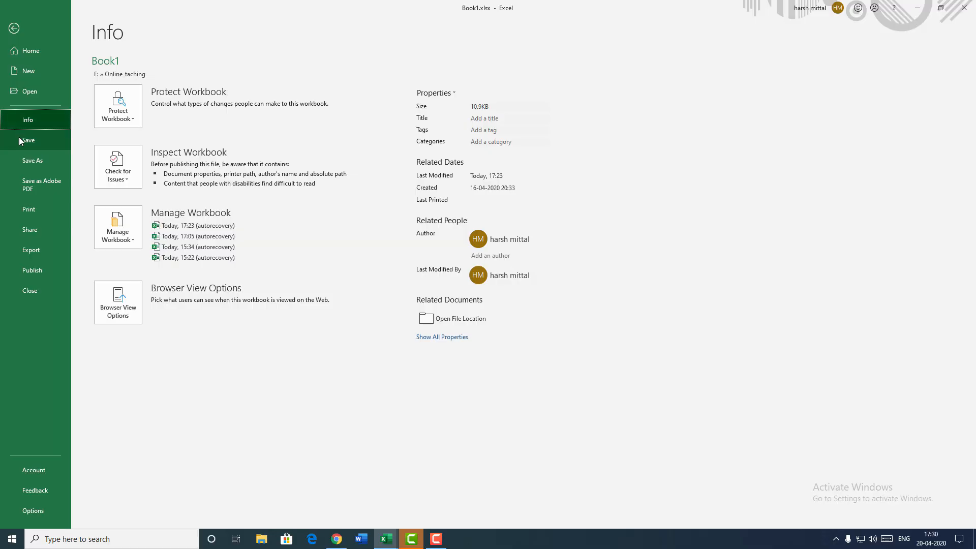
- Save the workbook under the name BIRTHDAY PLANNER in the CLVII folder on the Desktop
{"action": "left_click", "coordinate": [25, 154]}
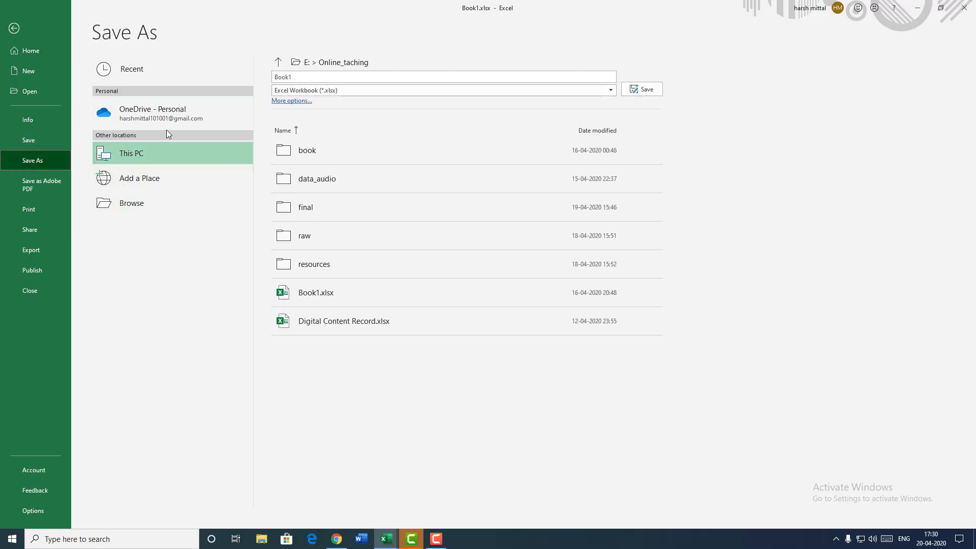
{"action": "left_click", "coordinate": [131, 203]}
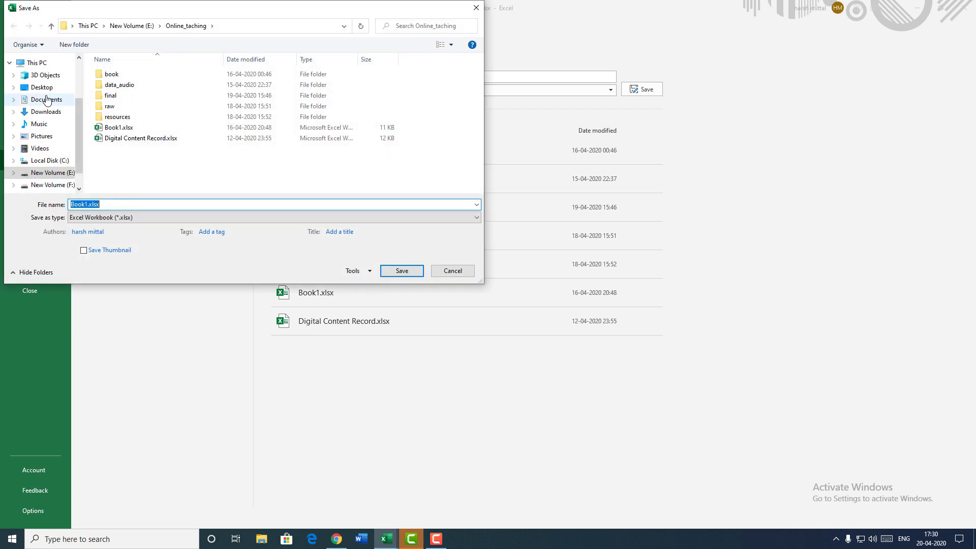
{"action": "key", "text": "Escape"}
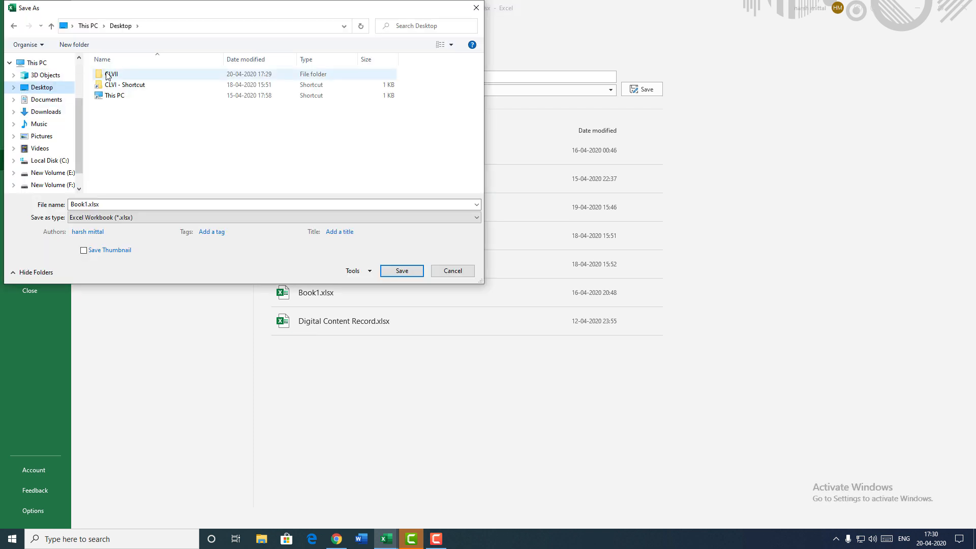
{"action": "double_click", "coordinate": [107, 74]}
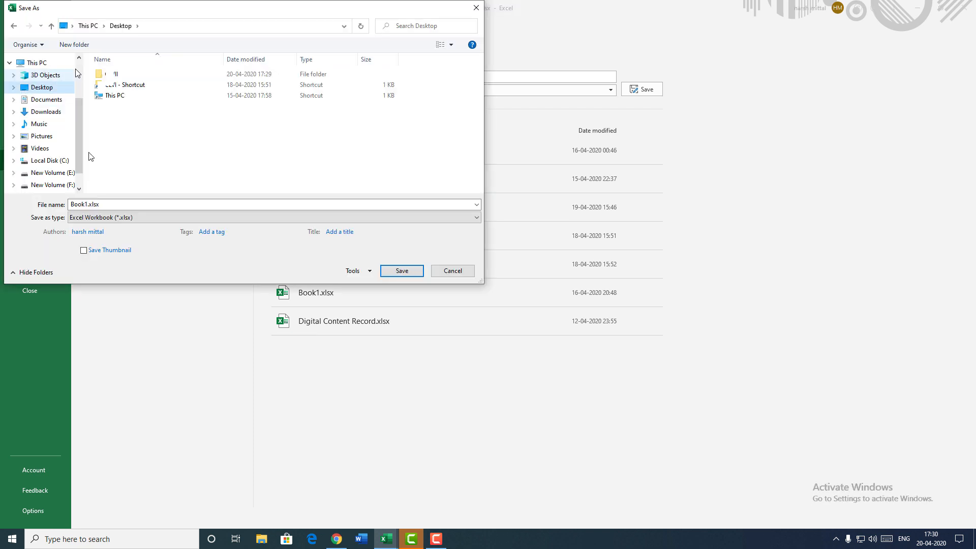
{"action": "left_click", "coordinate": [106, 205]}
{"action": "left_click", "coordinate": [102, 196]}
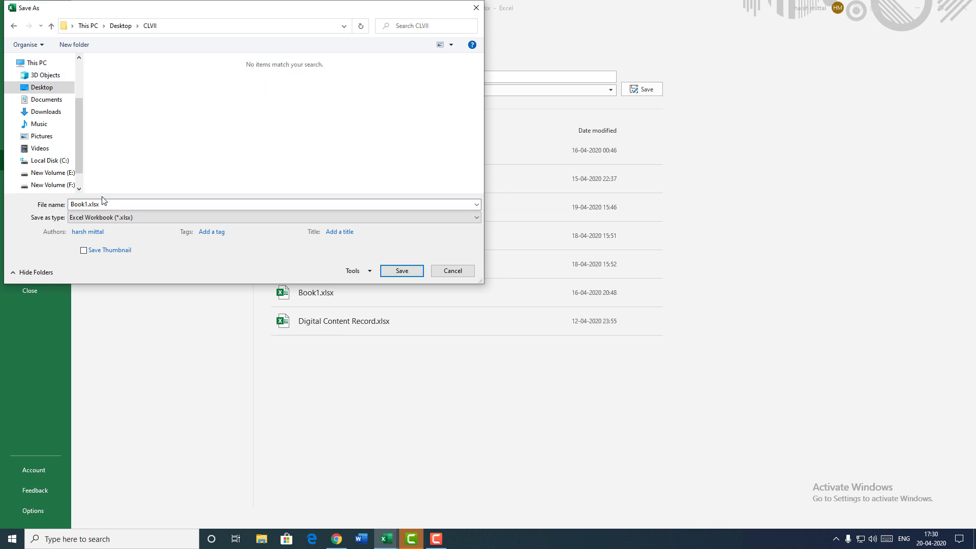
{"action": "type", "text": "BIRTHDAY PLANNER"}
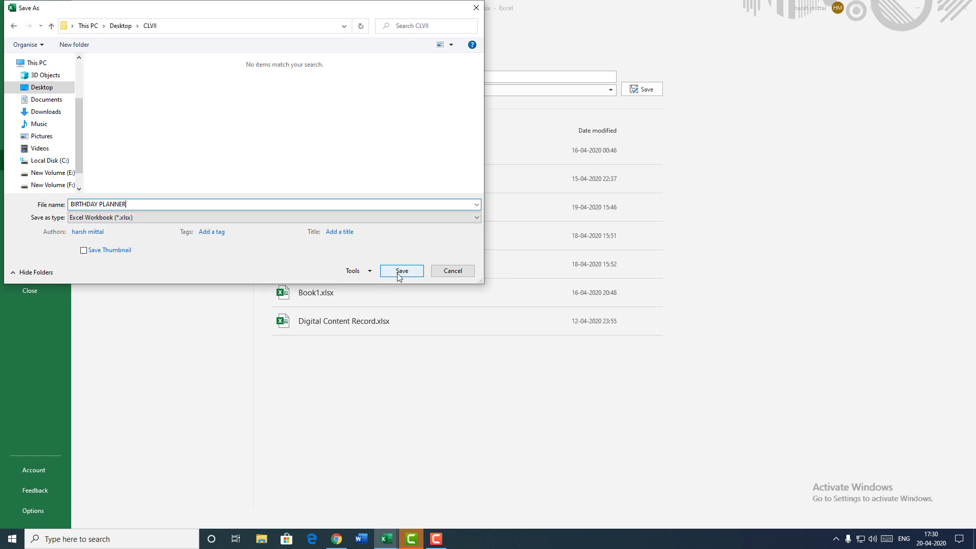
{"action": "left_click", "coordinate": [399, 271]}
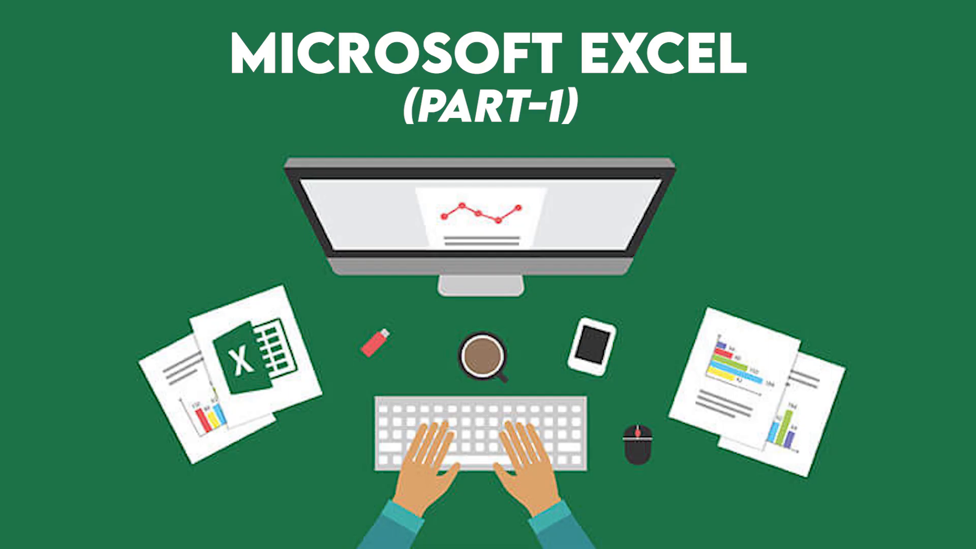